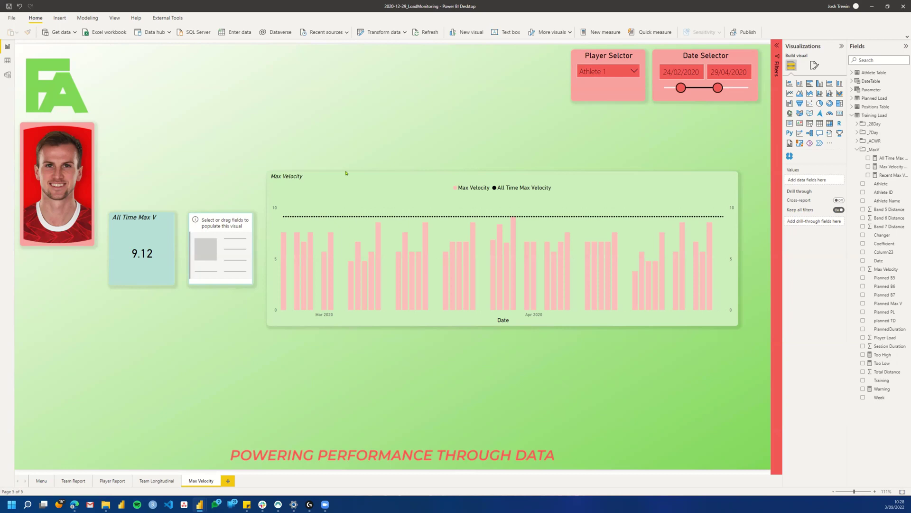
# Step: Select the Max Velocity chart and bring up the All Time Max Velocity measure's DAX
pyautogui.click(351, 204)
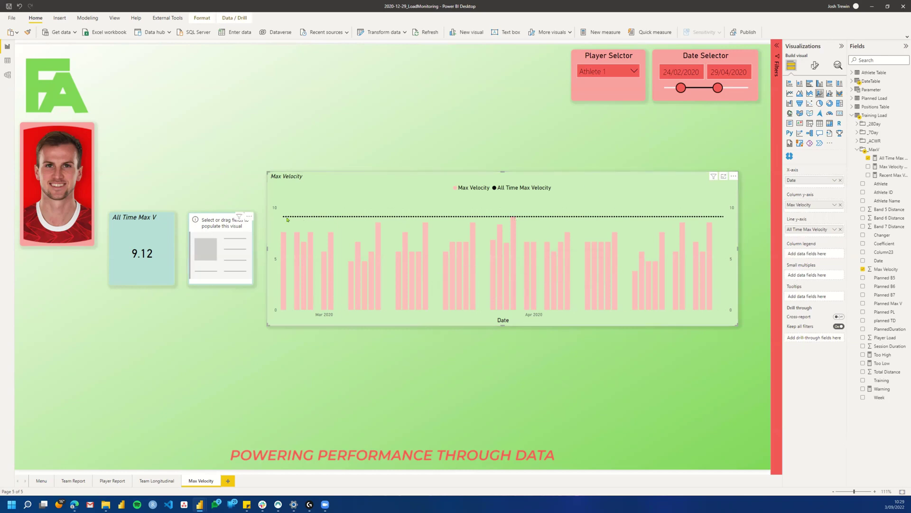
pyautogui.click(882, 158)
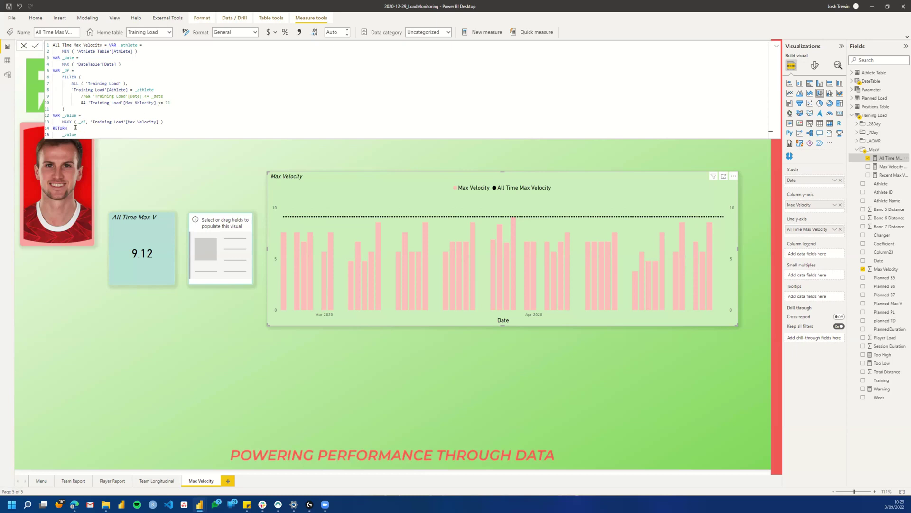
# Step: Uncomment the date condition on line 9 and commit the measure to test it
pyautogui.click(88, 110)
pyautogui.press('BackSpace')
pyautogui.press('BackSpace')
pyautogui.click(88, 137)
pyautogui.press('Return')
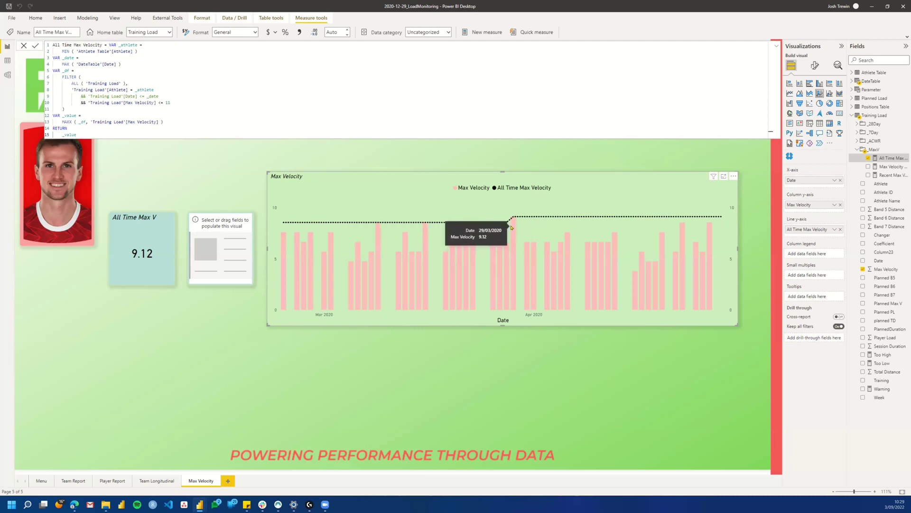
# Step: Re-comment the line 9 date condition with //, commit, and close the formula bar
pyautogui.click(82, 96)
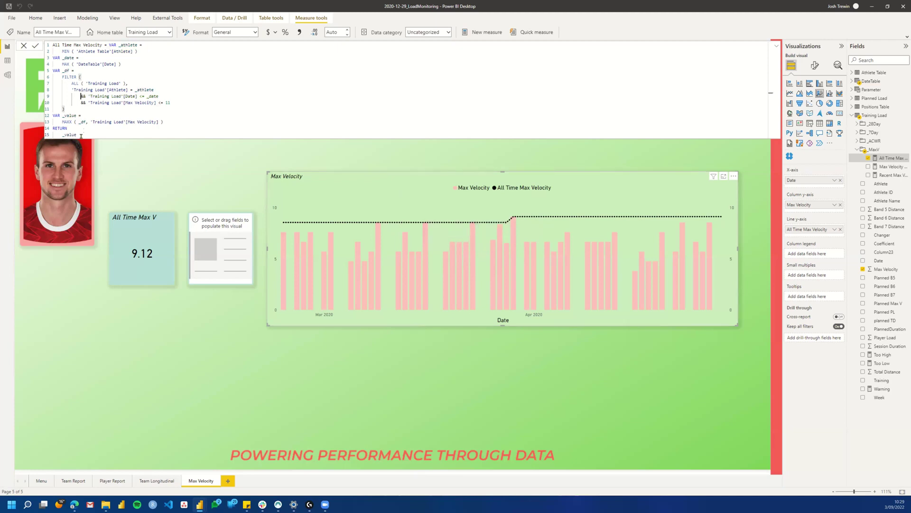
pyautogui.write('//')
pyautogui.press('Down')
pyautogui.press('Down')
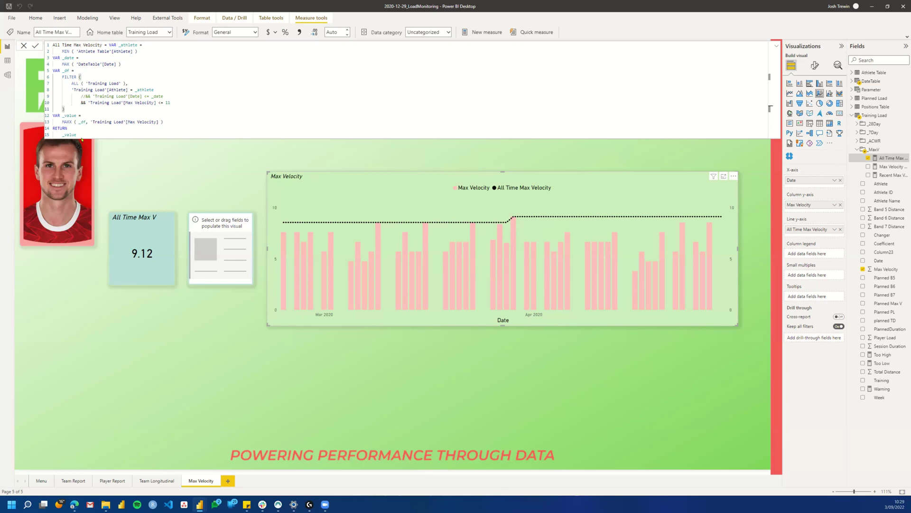
pyautogui.click(81, 138)
pyautogui.press('Return')
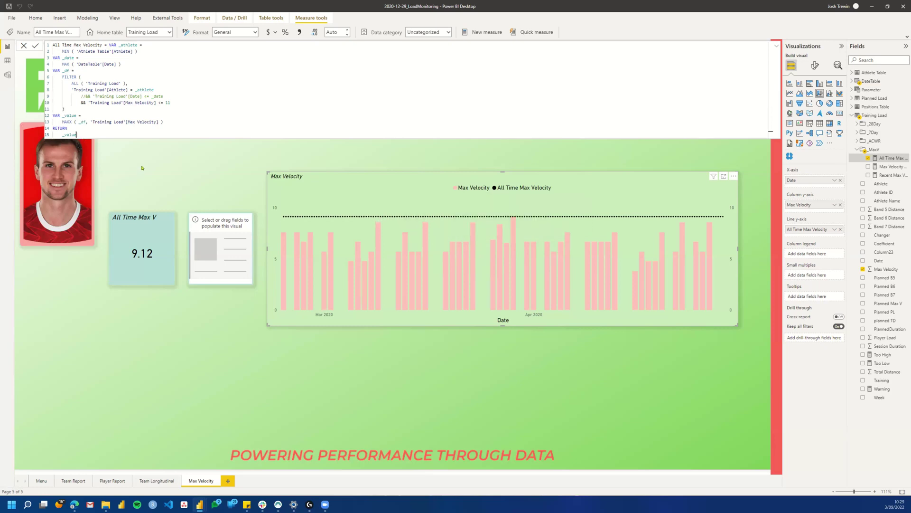
pyautogui.click(312, 403)
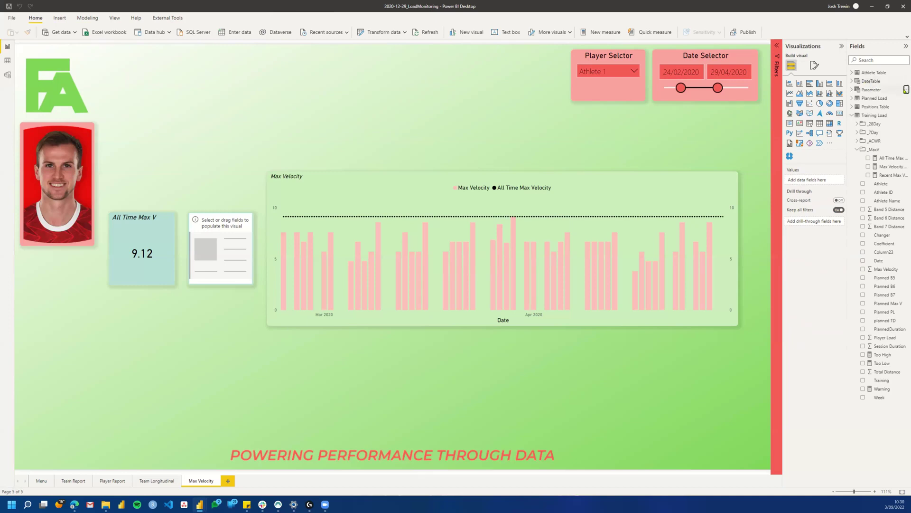
# Step: Delete the old Parameter table from the Fields pane
pyautogui.click(906, 89)
pyautogui.click(885, 139)
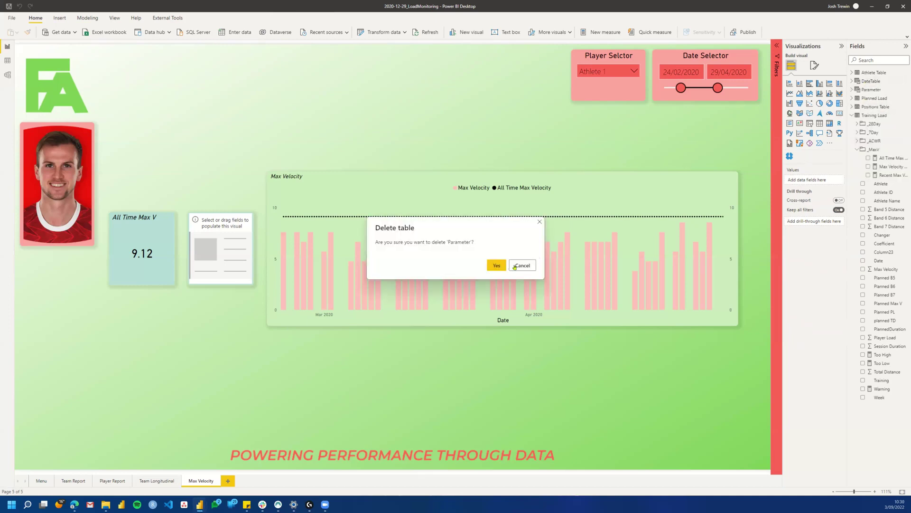
pyautogui.click(497, 265)
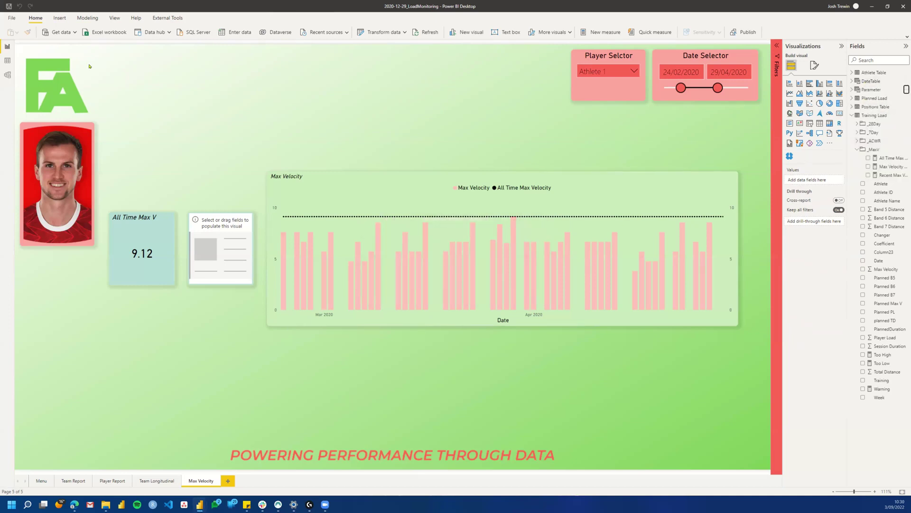
# Step: Start a new numeric range parameter from the Modeling ribbon
pyautogui.click(83, 19)
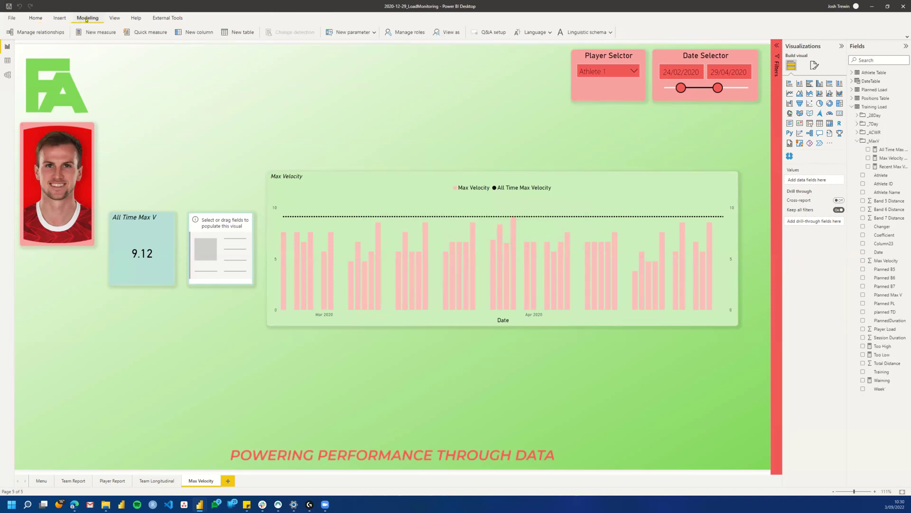
pyautogui.click(380, 34)
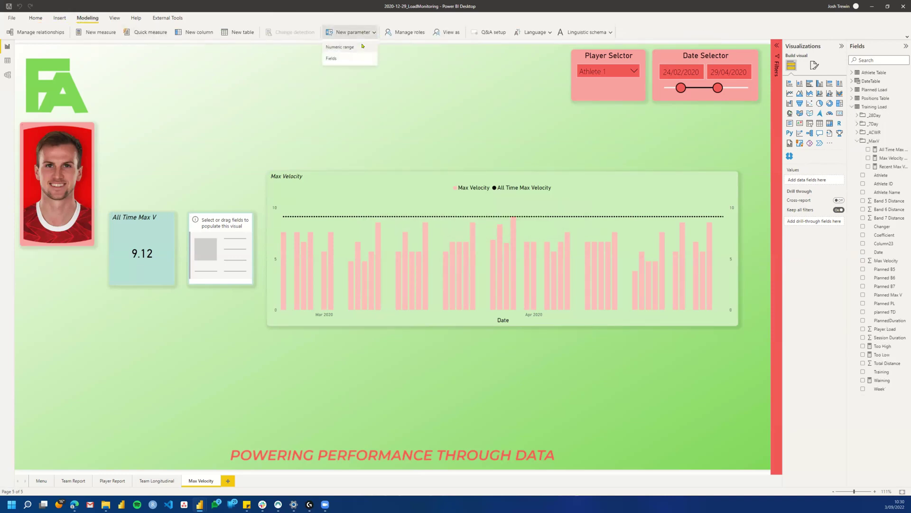
pyautogui.click(339, 48)
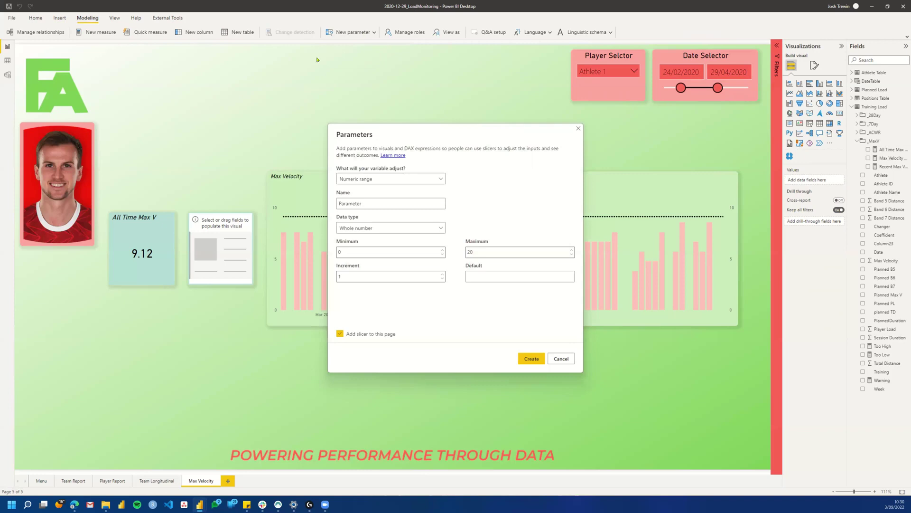
# Step: Create parameter MaxV% as Decimal number, minimum 0.75, maximum 1.01, increment 0.01, with slicer
pyautogui.doubleClick(346, 203)
pyautogui.write('Max')
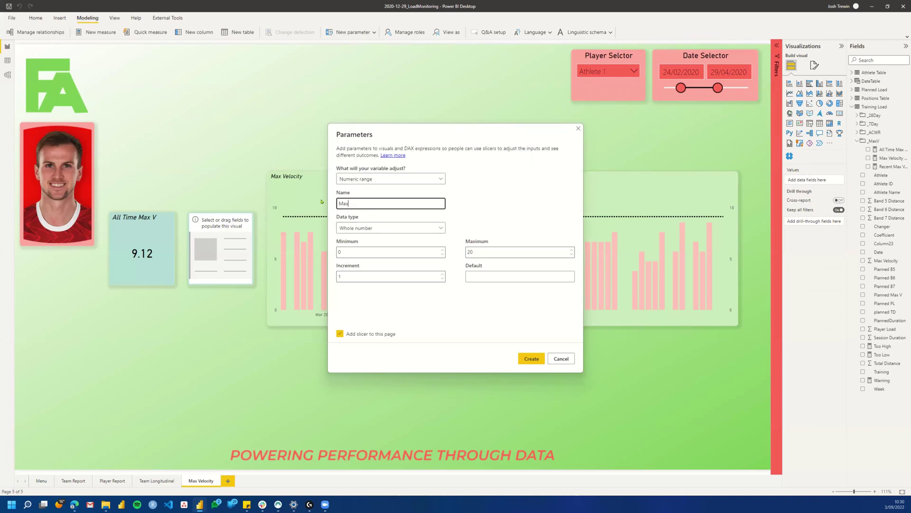
pyautogui.write('V%')
pyautogui.click(393, 229)
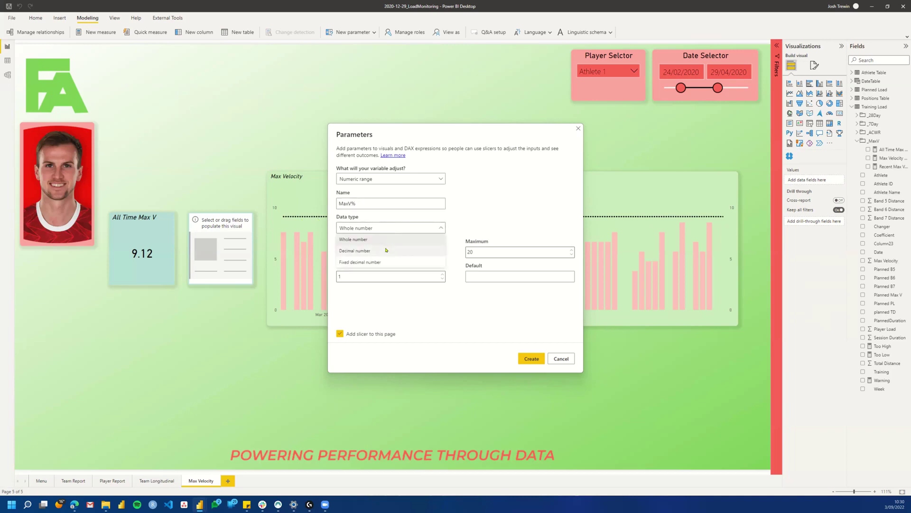
pyautogui.click(386, 250)
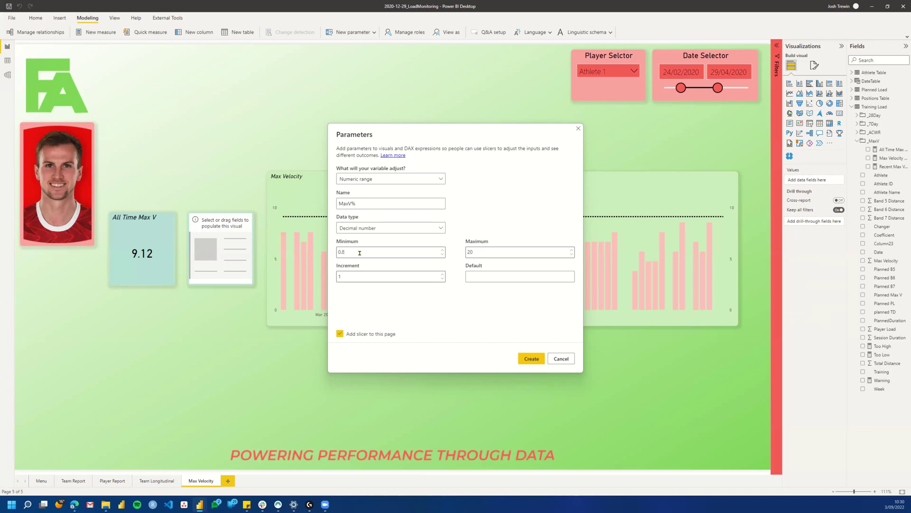
pyautogui.write('75')
pyautogui.doubleClick(480, 250)
pyautogui.write('1.01')
pyautogui.click(371, 278)
pyautogui.write('0.01')
pyautogui.click(531, 358)
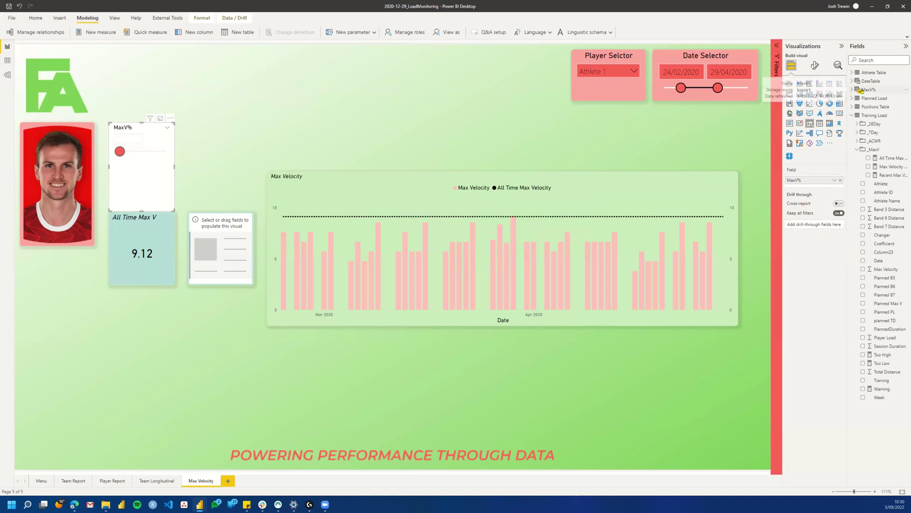
# Step: Move the MaxV% slicer beside Player Selector, shorten it, and make it a dropdown
pyautogui.moveTo(137, 125); pyautogui.dragTo(527, 56)
pyautogui.moveTo(532, 138); pyautogui.dragTo(534, 103)
pyautogui.click(559, 55)
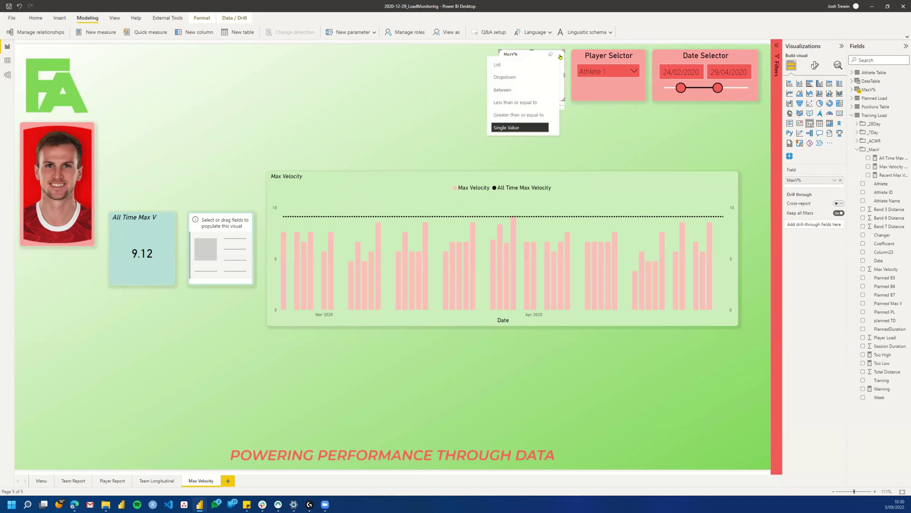
pyautogui.click(525, 81)
pyautogui.click(526, 69)
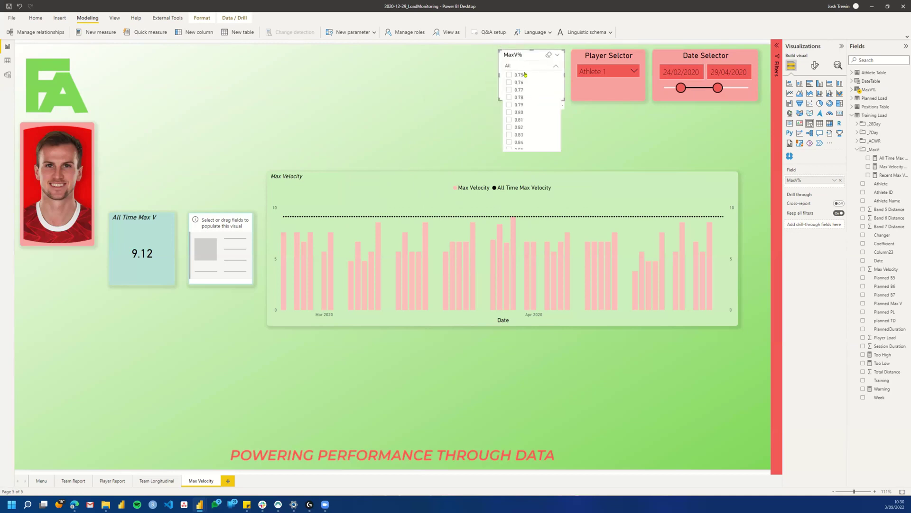
pyautogui.scroll(-10, 520, 142)
pyautogui.scroll(5, 521, 144)
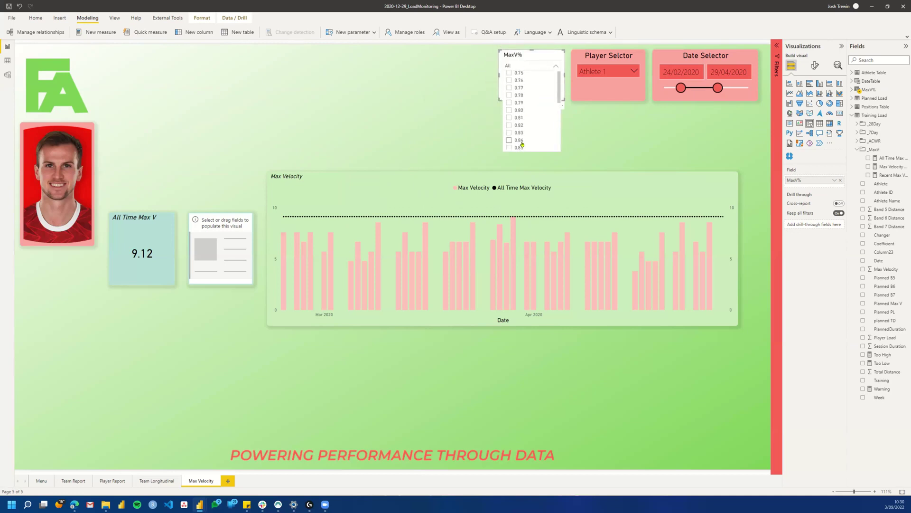
pyautogui.scroll(-5, 521, 145)
# Step: Turn on Single select in the MaxV% slicer's format settings
pyautogui.click(815, 65)
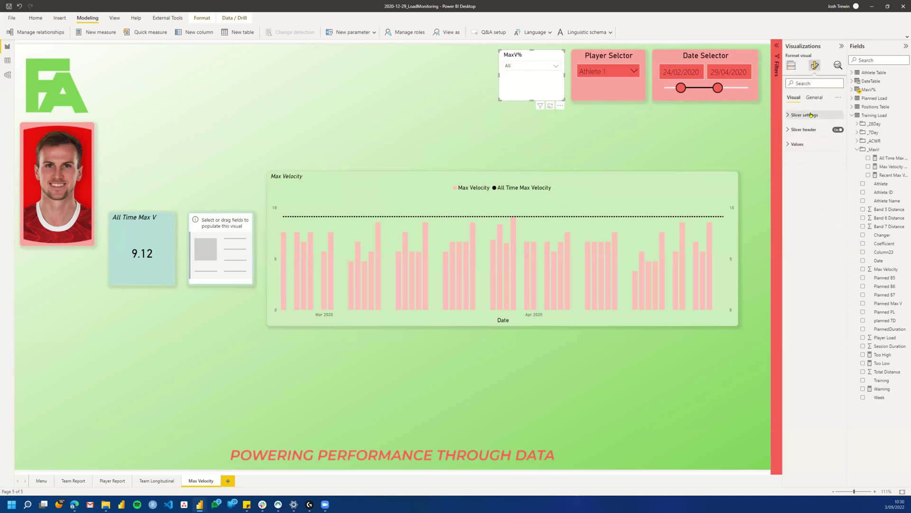
pyautogui.click(806, 115)
pyautogui.click(834, 140)
pyautogui.click(834, 140)
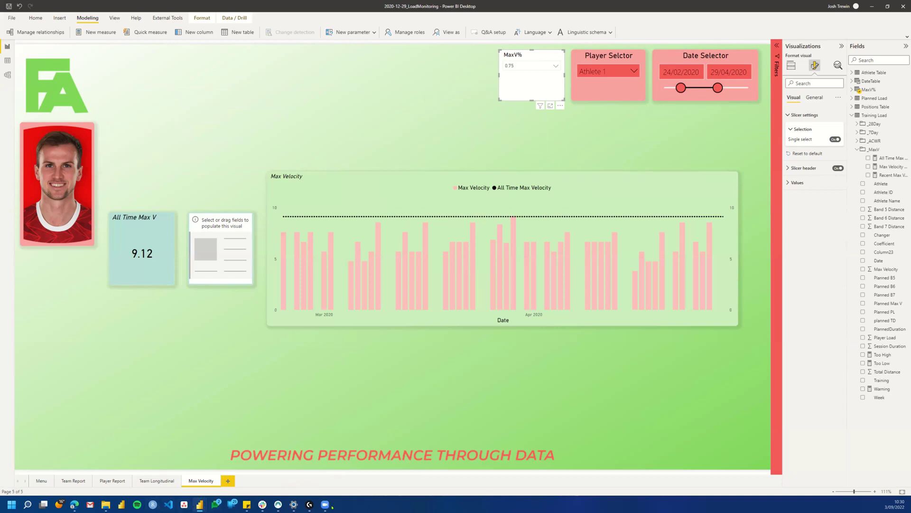
pyautogui.click(162, 18)
# Step: Open the model in Tabular Editor and expand Training Load's _MaxV folder
pyautogui.click(97, 34)
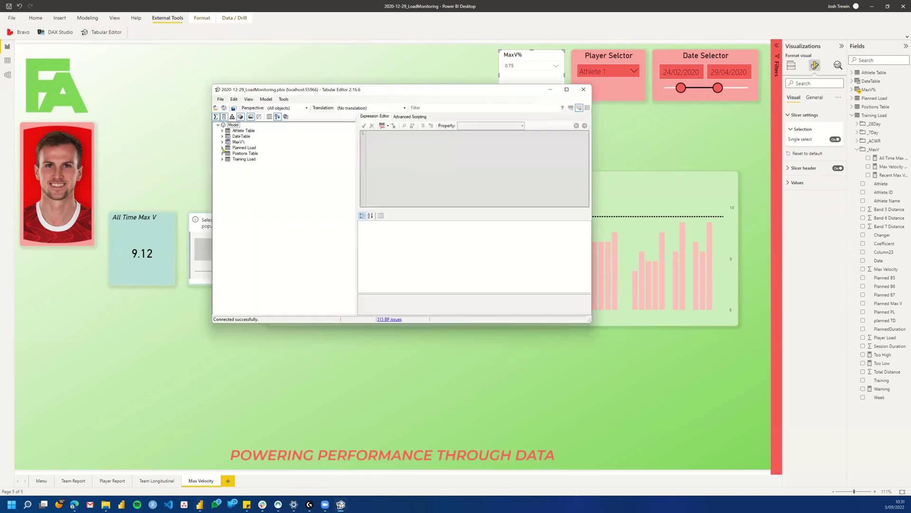
pyautogui.click(222, 159)
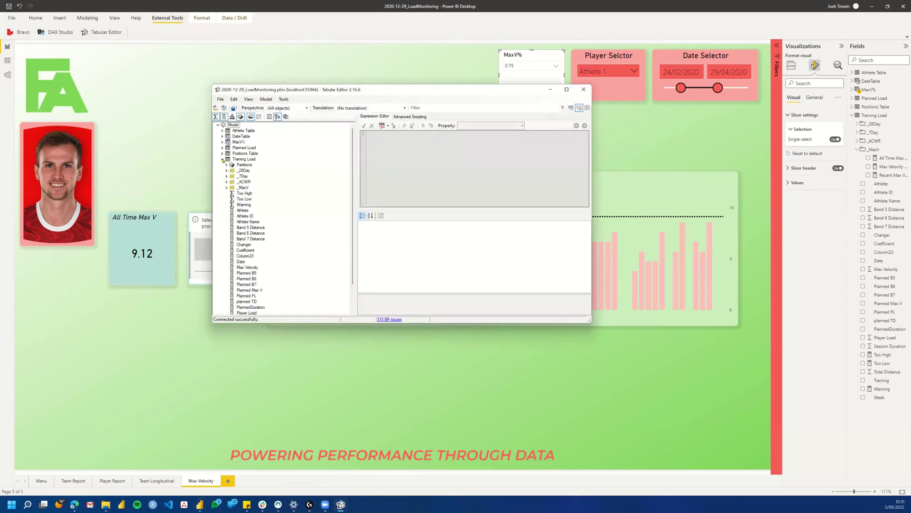
pyautogui.click(226, 187)
pyautogui.click(243, 188)
# Step: Create a new measure in the _MaxV folder named 'Percent of Max Velocity'
pyautogui.rightClick(243, 188)
pyautogui.moveTo(272, 194)
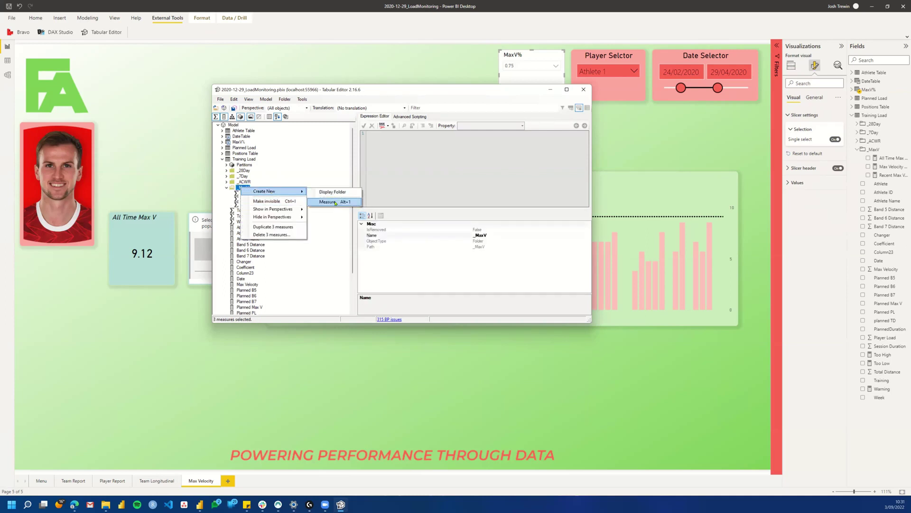
pyautogui.click(324, 191)
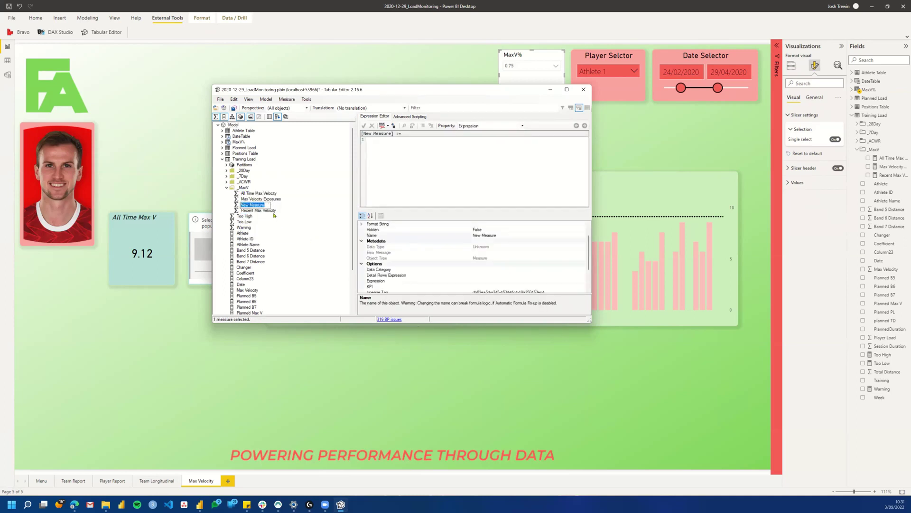
pyautogui.write('Percent of Max Velocity')
pyautogui.press('Return')
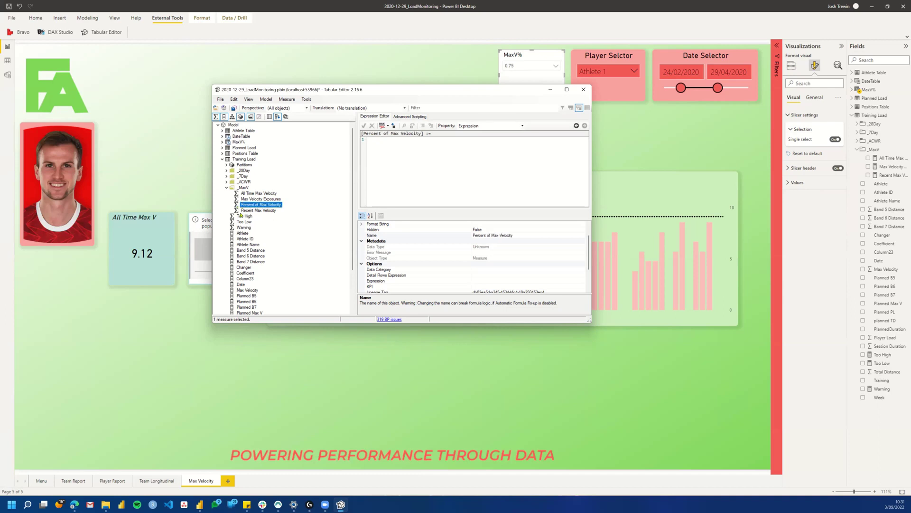
# Step: Write VAR AllTime = [All Time Max Velocity] and VAR PercentV = [MaxV% Value]
pyautogui.click(395, 182)
pyautogui.write('VAR AllTime =')
pyautogui.moveTo(255, 197); pyautogui.dragTo(444, 150)
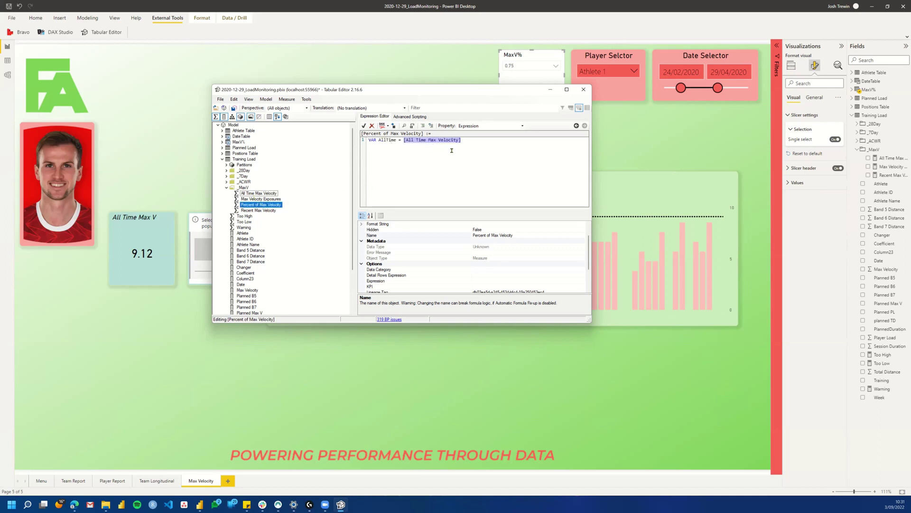
pyautogui.click(475, 148)
pyautogui.click(222, 142)
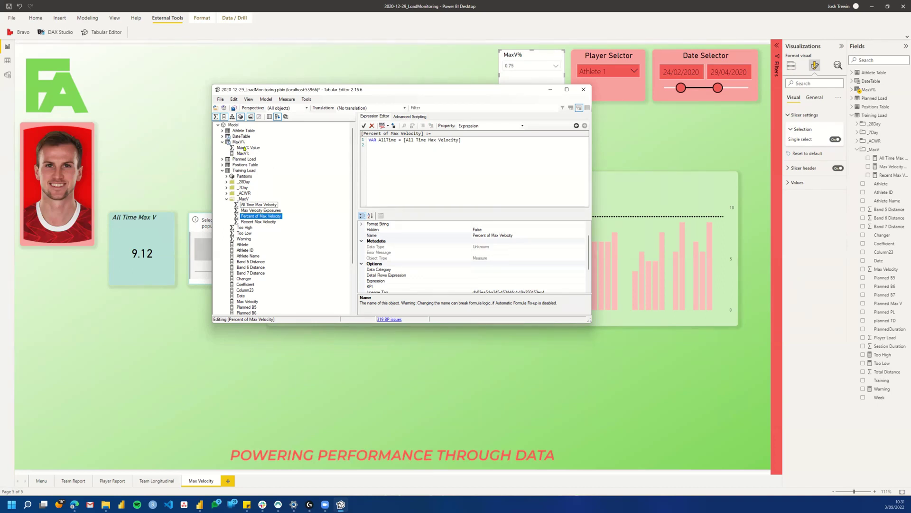
pyautogui.moveTo(239, 150); pyautogui.dragTo(380, 148)
pyautogui.write('VAR PercentV =')
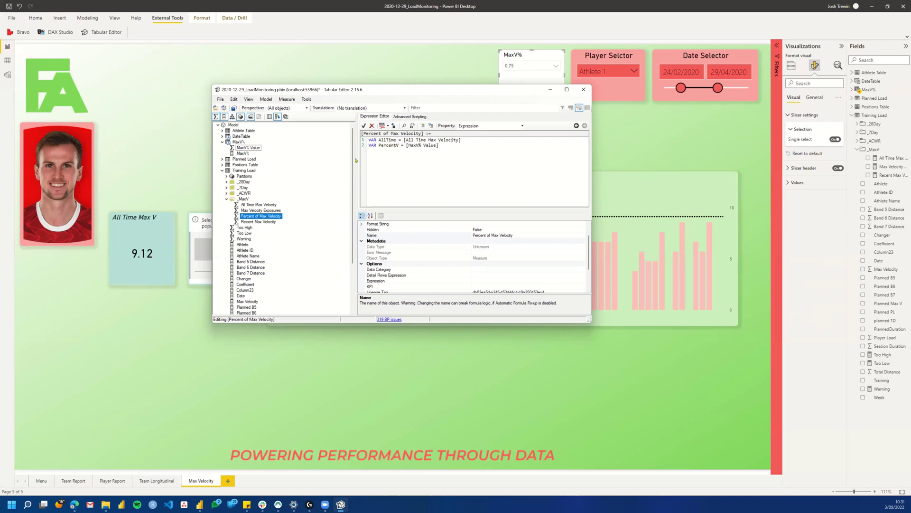
# Step: Finish the expression with RETURN AllTime * PercentV and save it with Ctrl+S
pyautogui.click(446, 148)
pyautogui.write('RETURN')
pyautogui.press('Return')
pyautogui.press('Tab')
pyautogui.write('ALL')
pyautogui.press('BackSpace')
pyautogui.press('BackSpace')
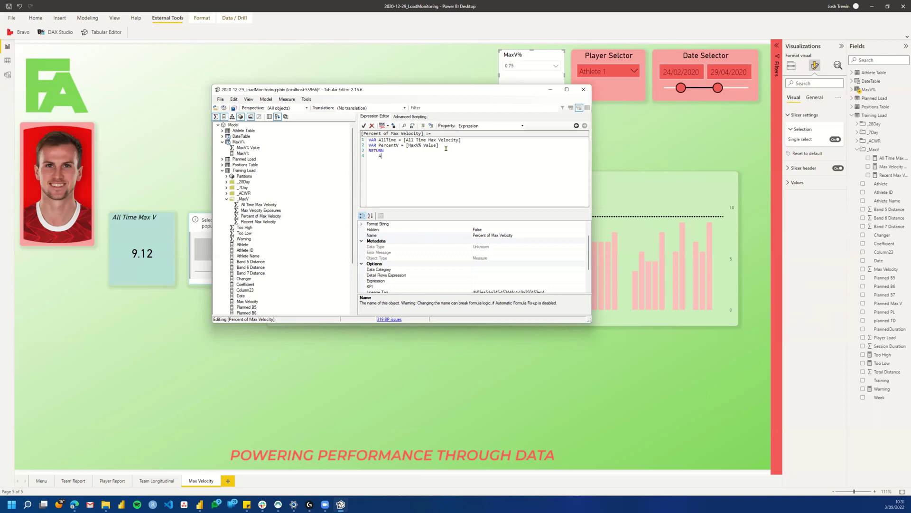
pyautogui.write('llTime * PercentV')
pyautogui.hotkey('ctrl', 's')
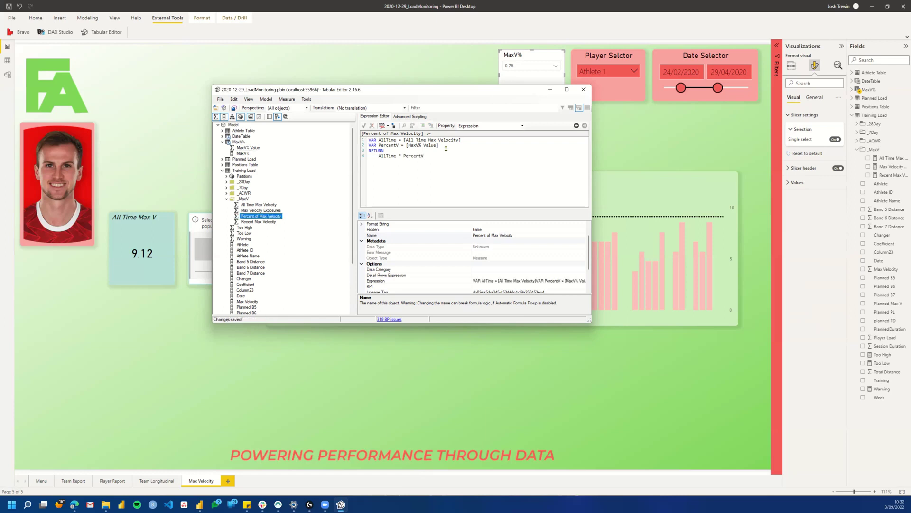
# Step: Back in Power BI, view the Percent of Max Velocity DAX and select the Max Velocity chart
pyautogui.click(572, 403)
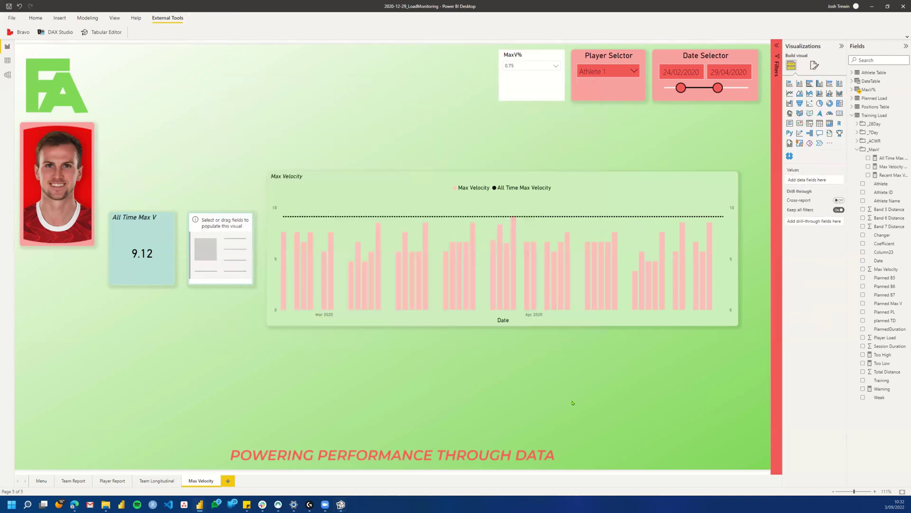
pyautogui.rightClick(876, 118)
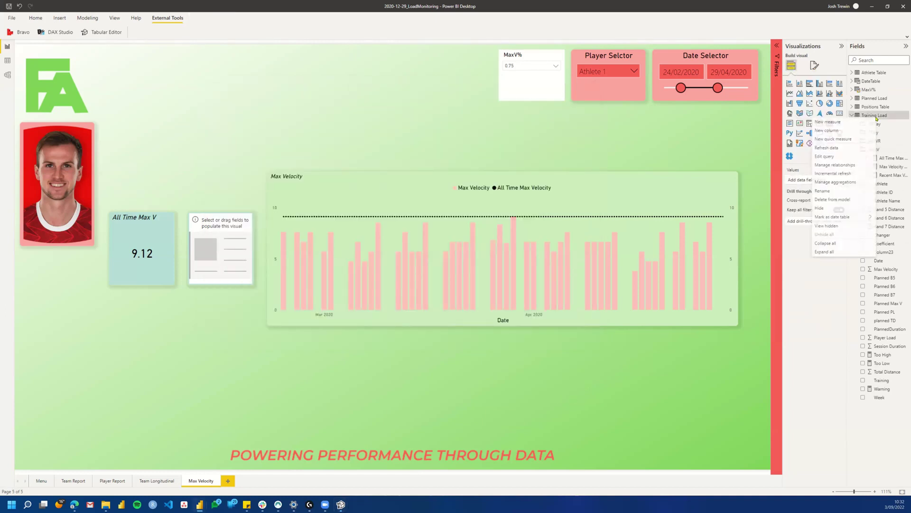
pyautogui.click(614, 148)
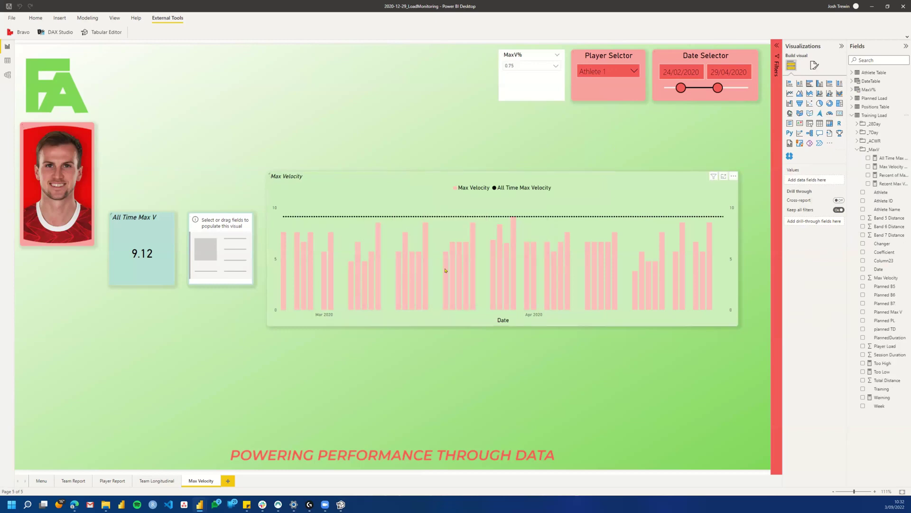
pyautogui.click(883, 176)
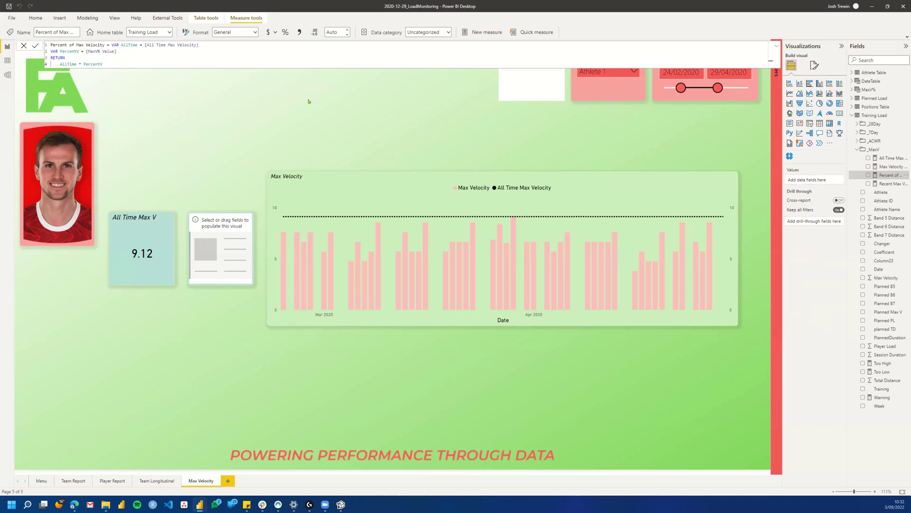
pyautogui.click(396, 209)
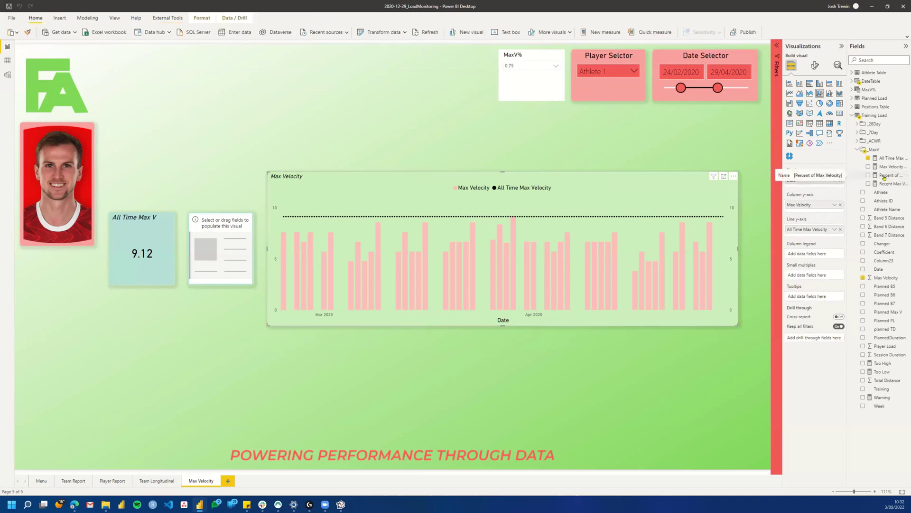
# Step: Add Percent of Max Velocity as a chart line and set MaxV% to 0.90
pyautogui.moveTo(887, 178); pyautogui.dragTo(826, 234)
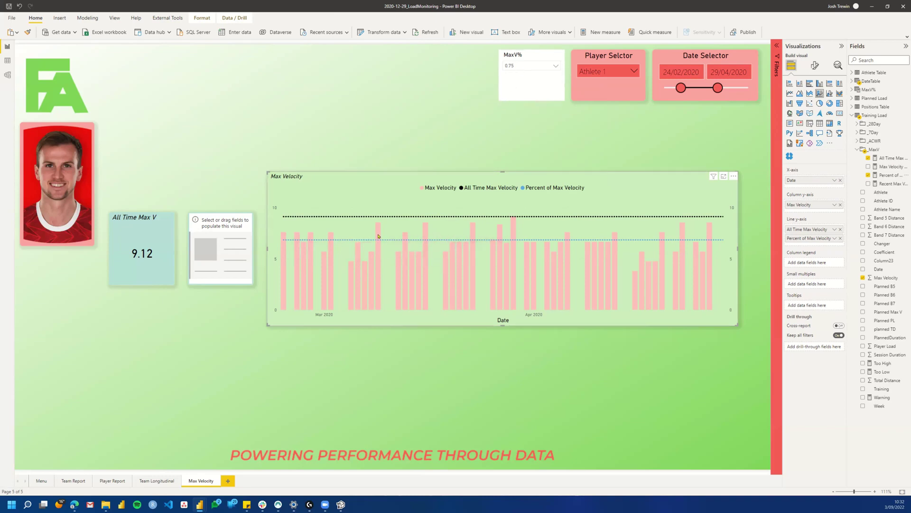
pyautogui.click(546, 66)
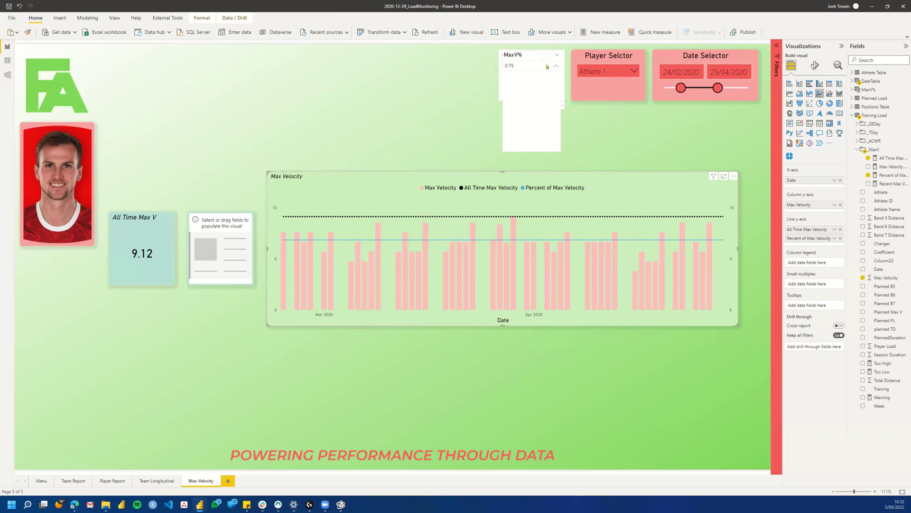
pyautogui.scroll(-3, 532, 133)
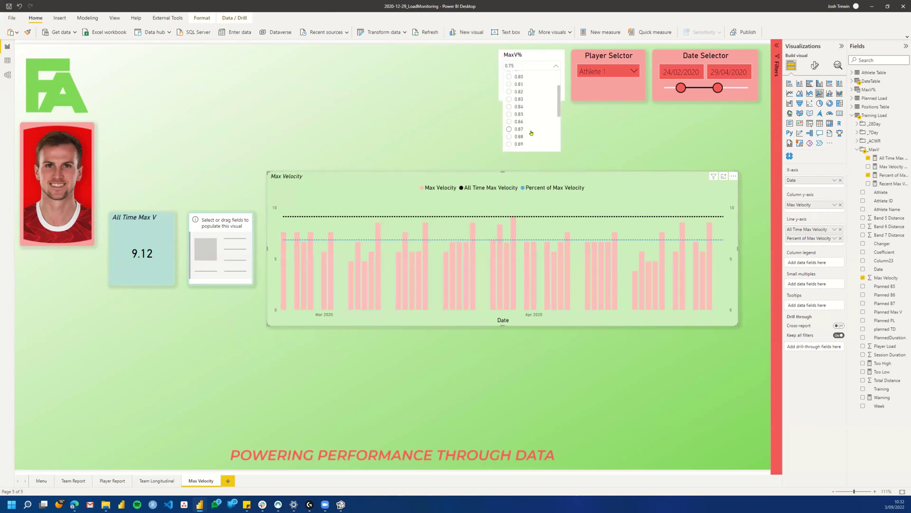
pyautogui.scroll(-1, 524, 137)
pyautogui.click(523, 130)
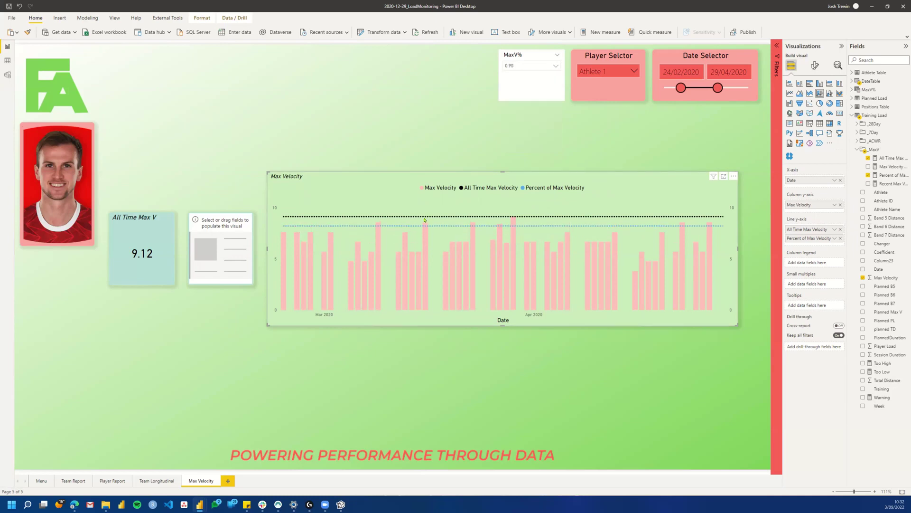
# Step: Try MaxV% at 0.85, back to 0.90, then 0.95
pyautogui.click(525, 68)
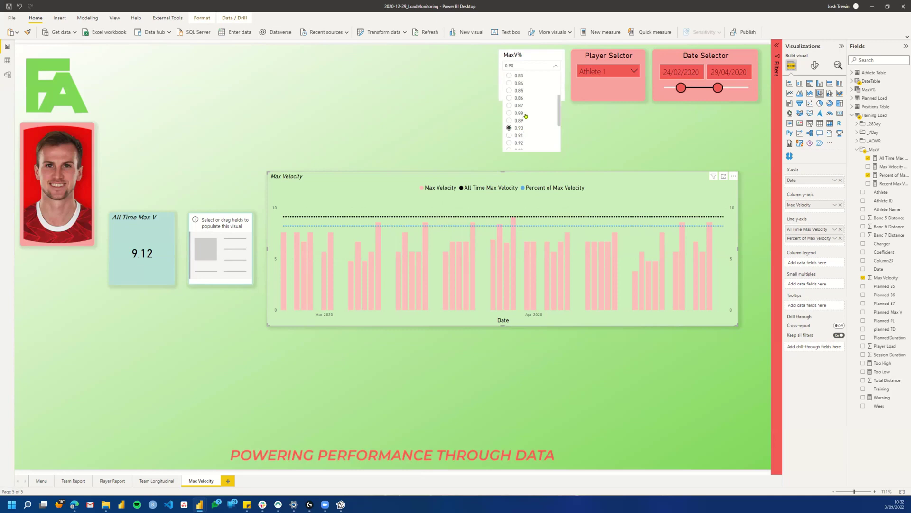
pyautogui.click(522, 95)
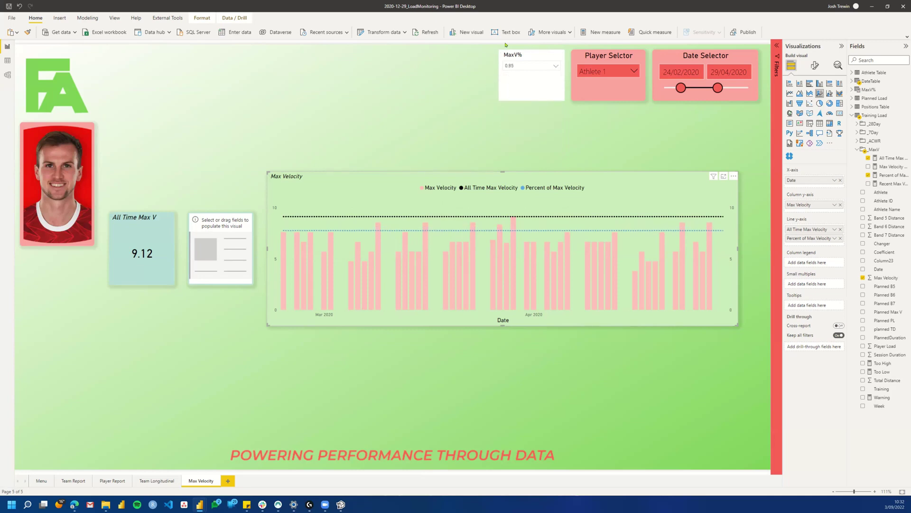
pyautogui.click(519, 67)
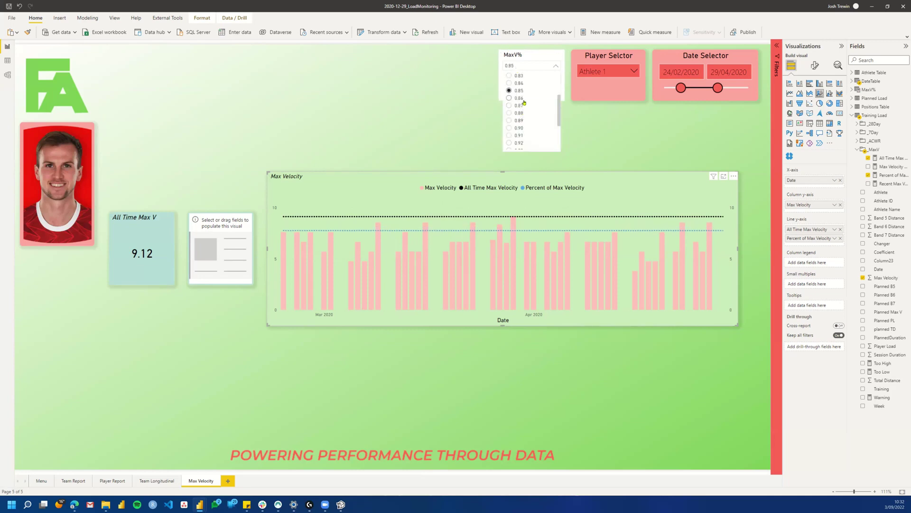
pyautogui.click(522, 128)
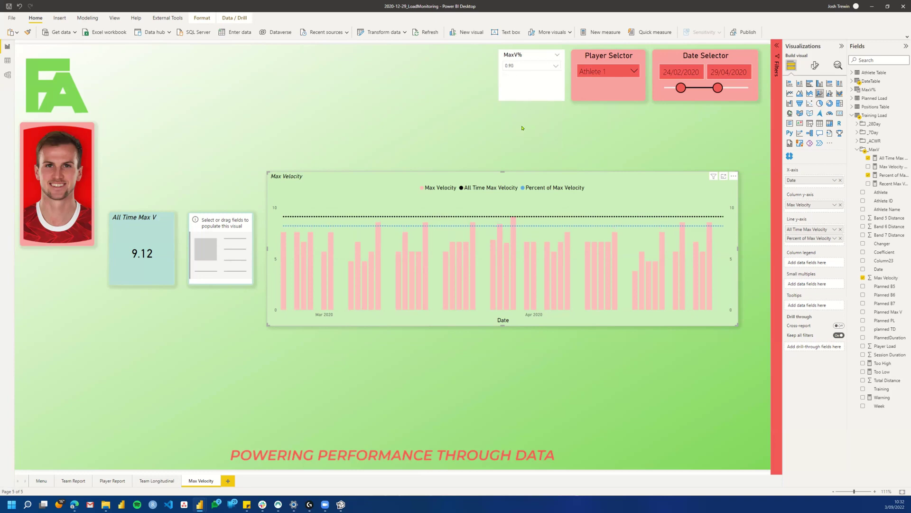
pyautogui.click(517, 66)
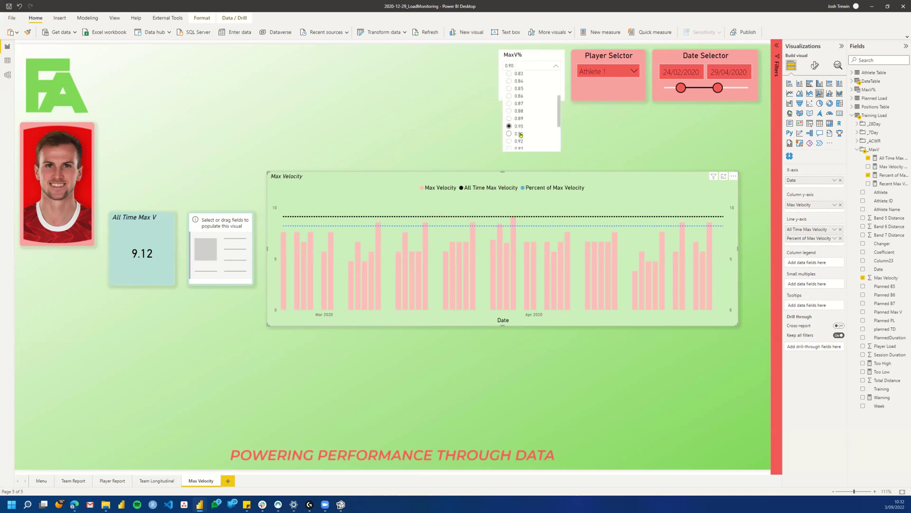
pyautogui.scroll(-3, 521, 135)
pyautogui.click(520, 118)
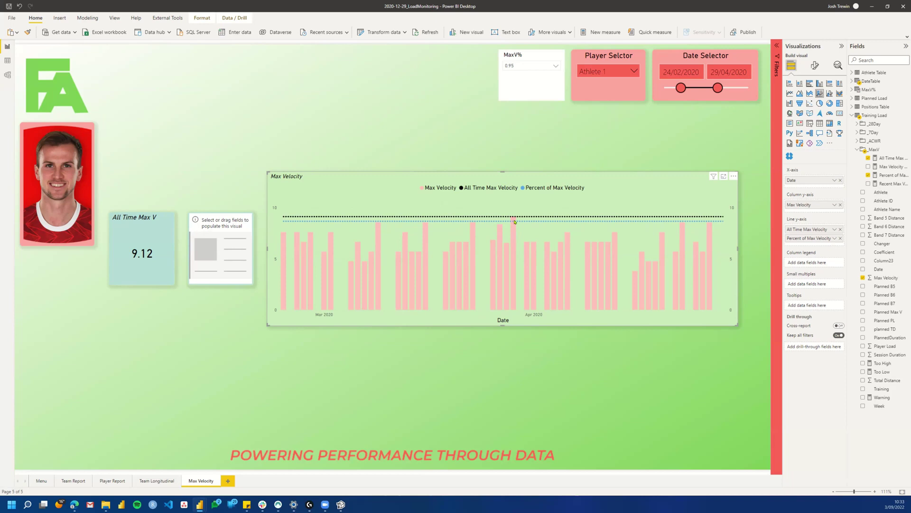
# Step: Try MaxV% at 0.93, then settle on 0.90
pyautogui.moveTo(515, 221)
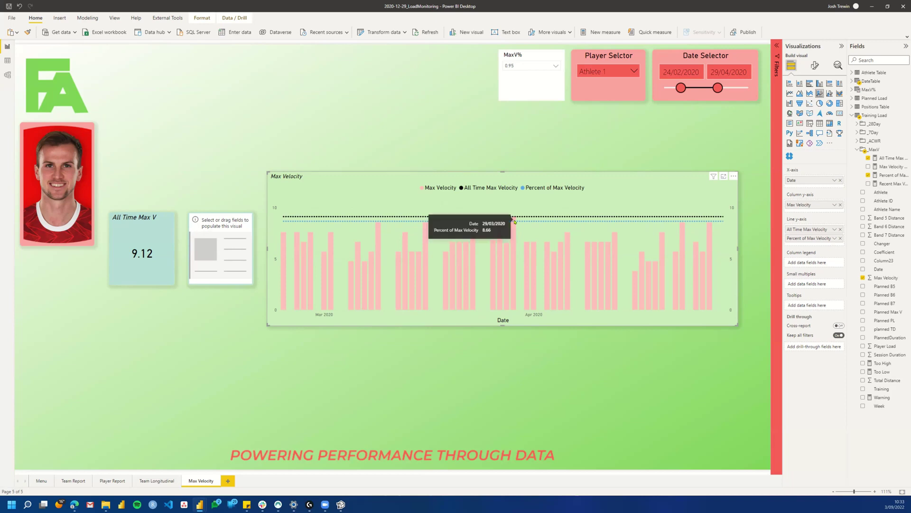
pyautogui.moveTo(501, 251)
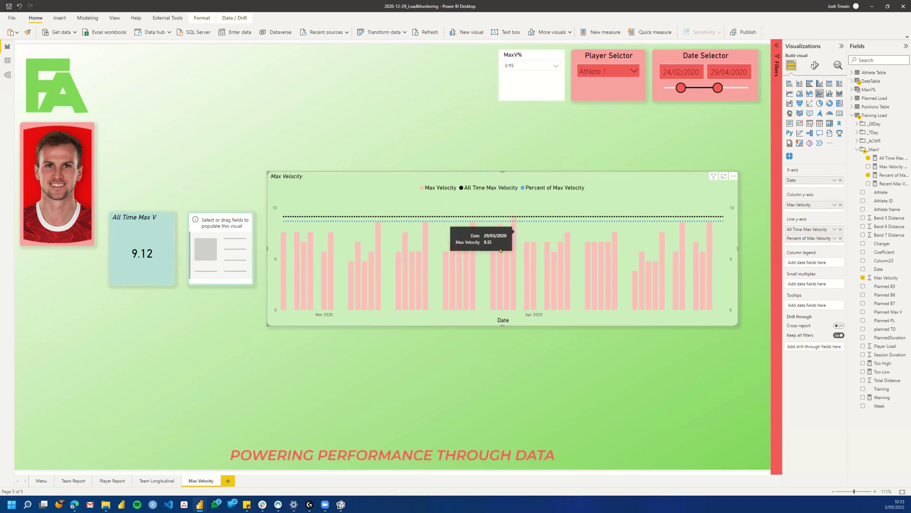
pyautogui.moveTo(475, 225)
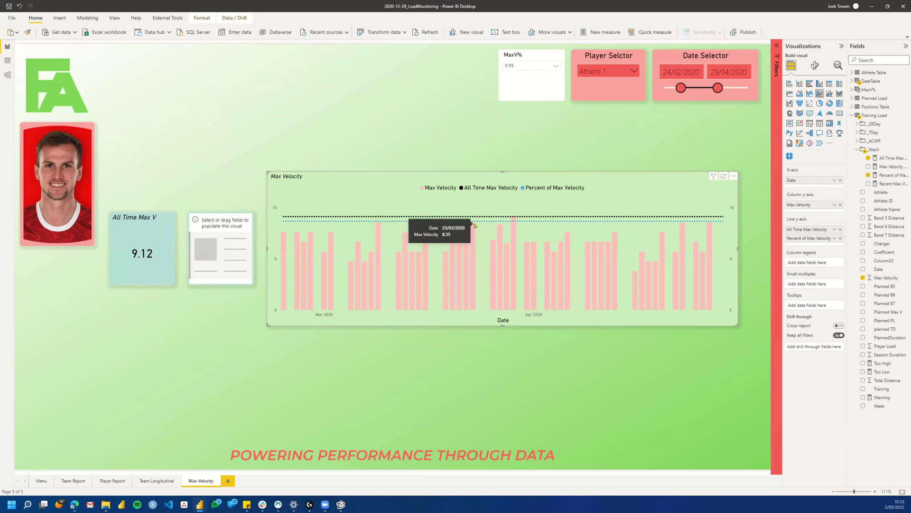
pyautogui.click(520, 66)
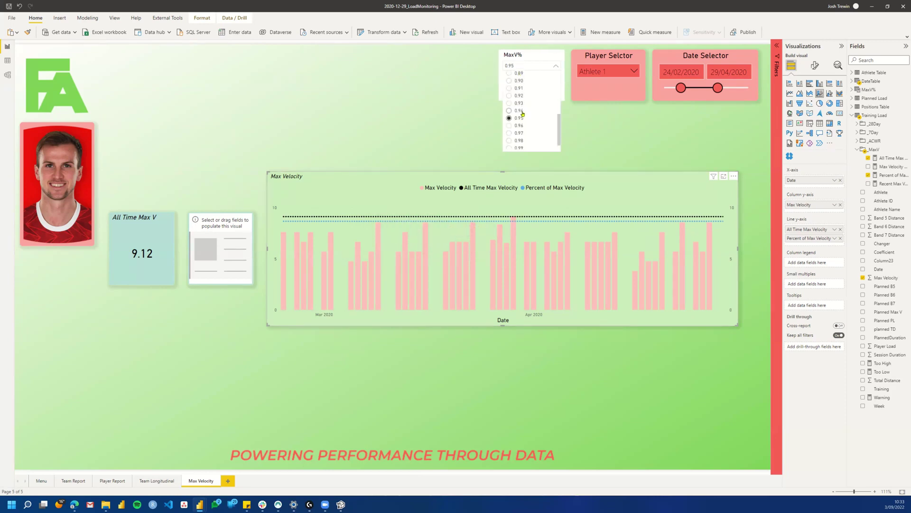
pyautogui.click(521, 103)
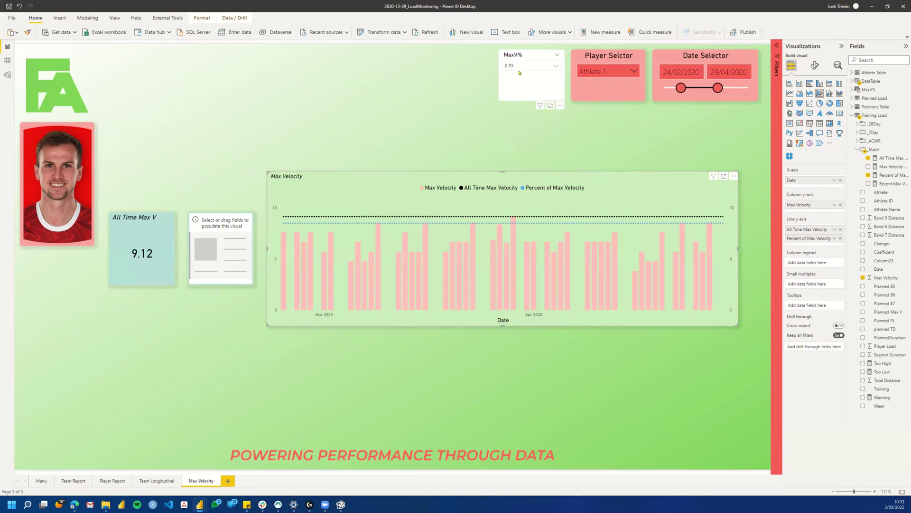
pyautogui.click(520, 81)
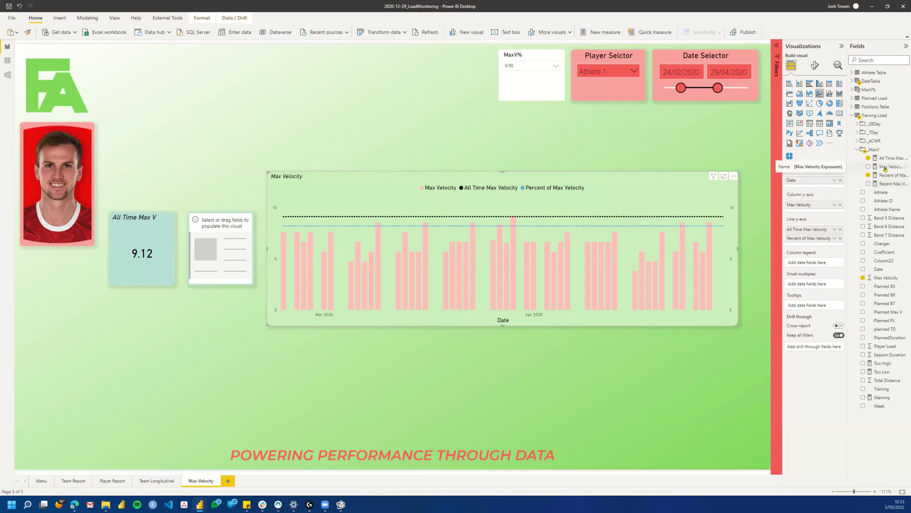
# Step: Fill the empty card with Max Velocity Exposures and retitle it 'Max V Exposures'
pyautogui.click(248, 245)
pyautogui.moveTo(891, 166); pyautogui.dragTo(815, 181)
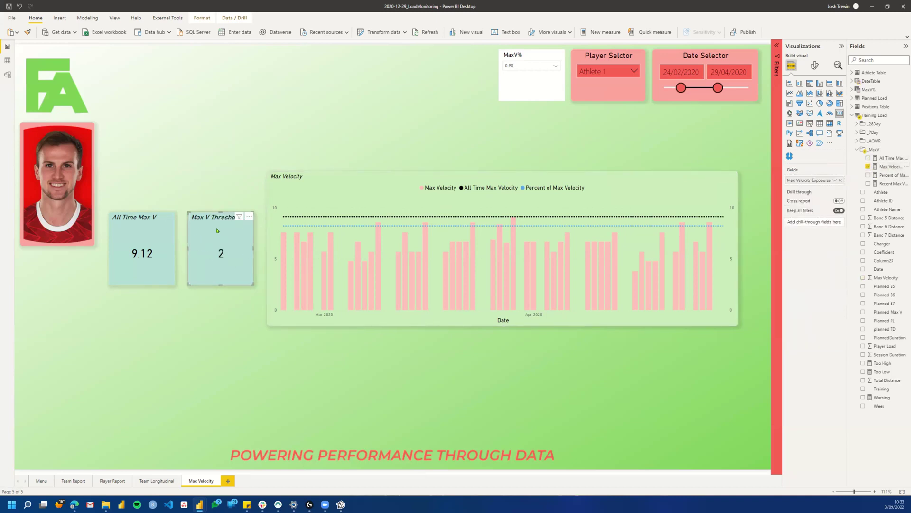
pyautogui.click(815, 66)
pyautogui.click(814, 98)
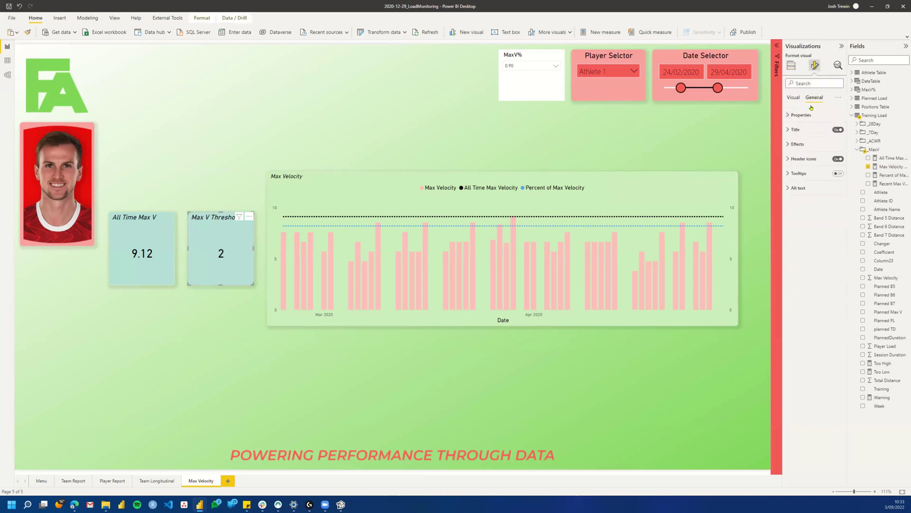
pyautogui.click(809, 129)
pyautogui.doubleClick(814, 152)
pyautogui.write('Ex')
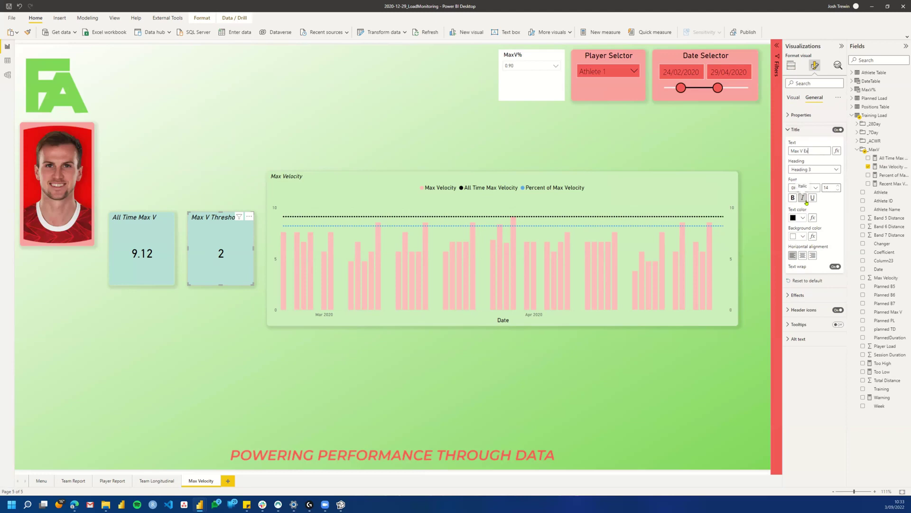
pyautogui.write('posures')
# Step: Reselect the card and bring up the Max Velocity Exposures measure's DAX
pyautogui.click(326, 127)
pyautogui.click(237, 253)
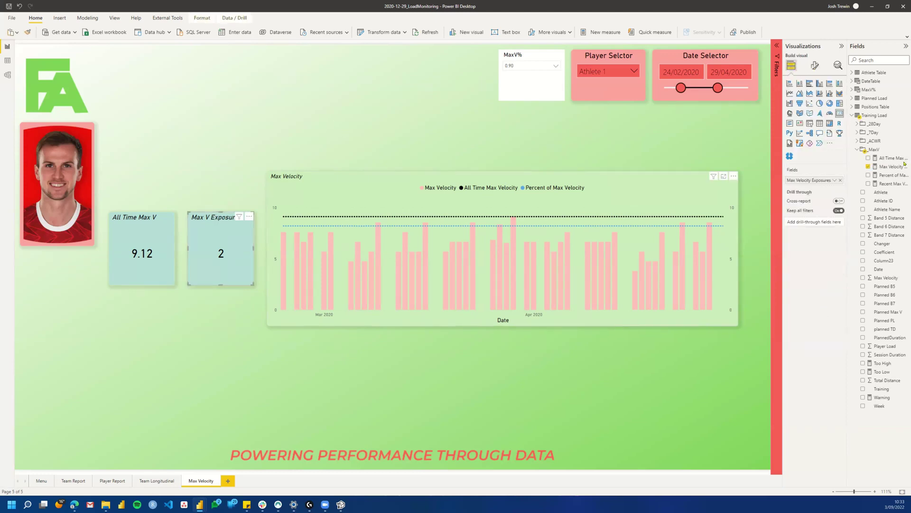
pyautogui.click(893, 167)
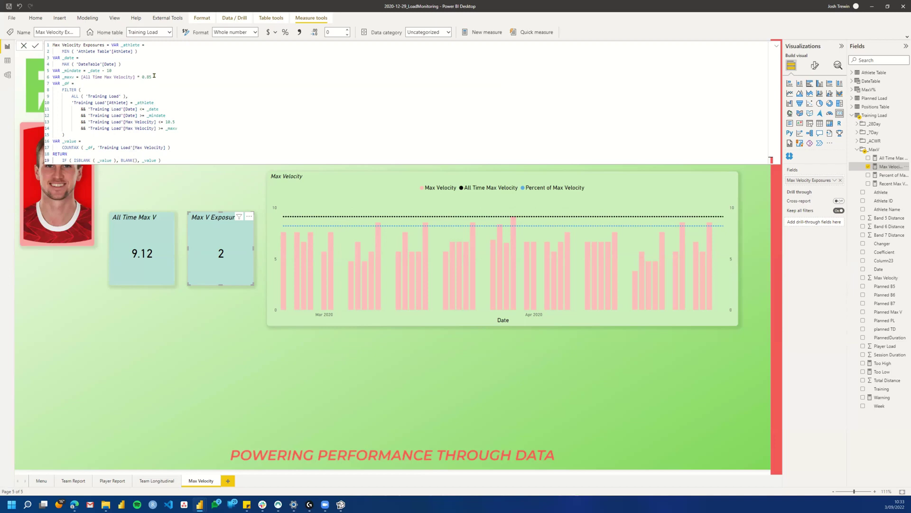
# Step: Replace '[All Time Max Velocity] * 0.85' on line 6 with [Percent of Max Velocity] and commit the formula
pyautogui.moveTo(152, 77); pyautogui.dragTo(83, 77)
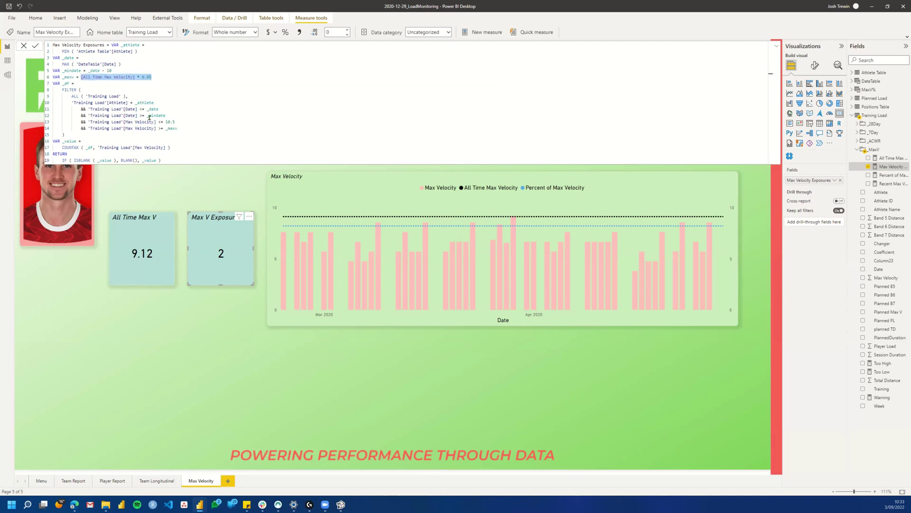
pyautogui.write('[')
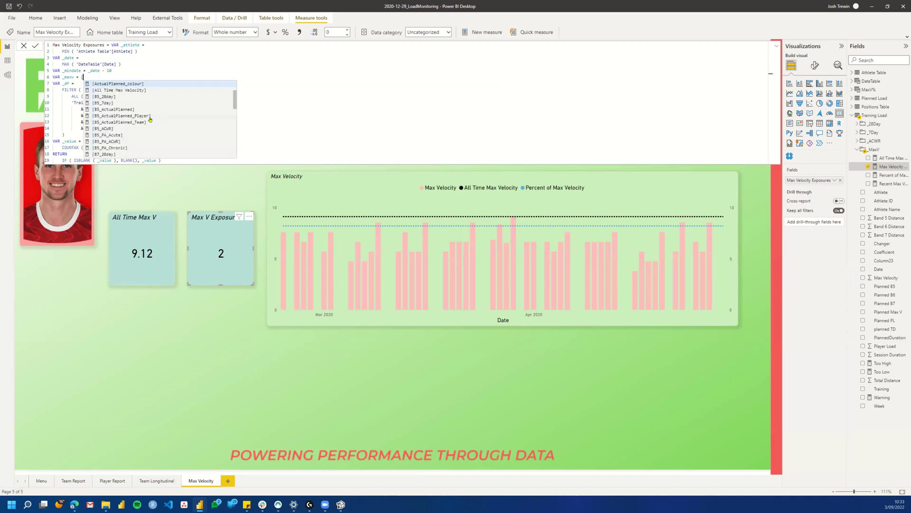
pyautogui.write('Per')
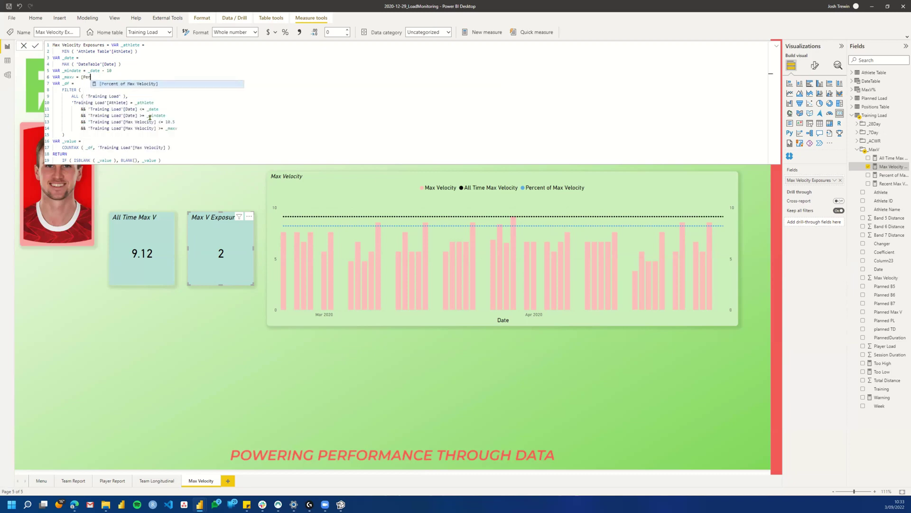
pyautogui.press('Tab')
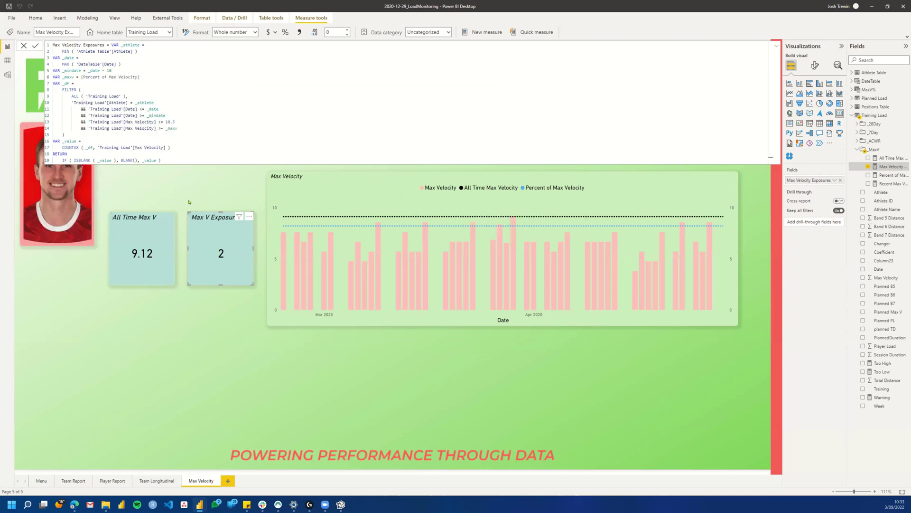
pyautogui.click(162, 160)
# Step: Set the MaxV% slicer to 0.80 so Max V Exposures reads 3, then reopen the Max Velocity Exposures formula
pyautogui.click(231, 185)
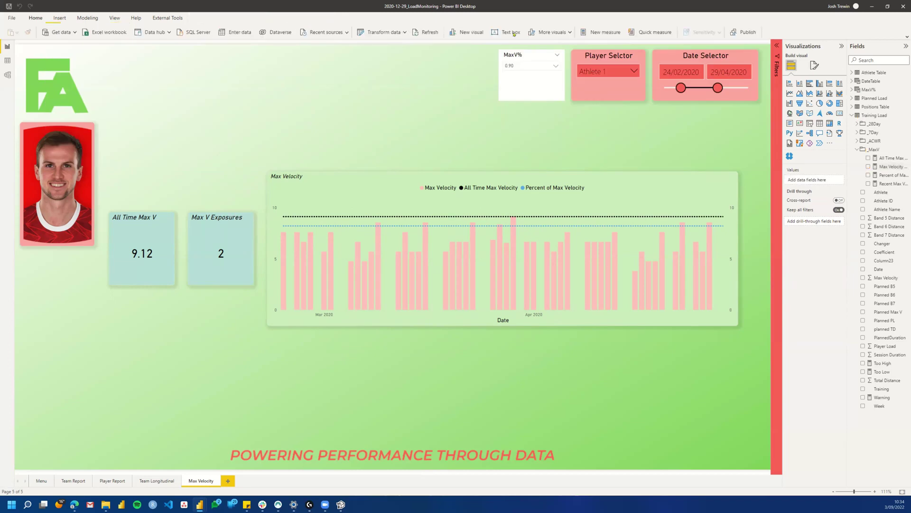
pyautogui.click(532, 66)
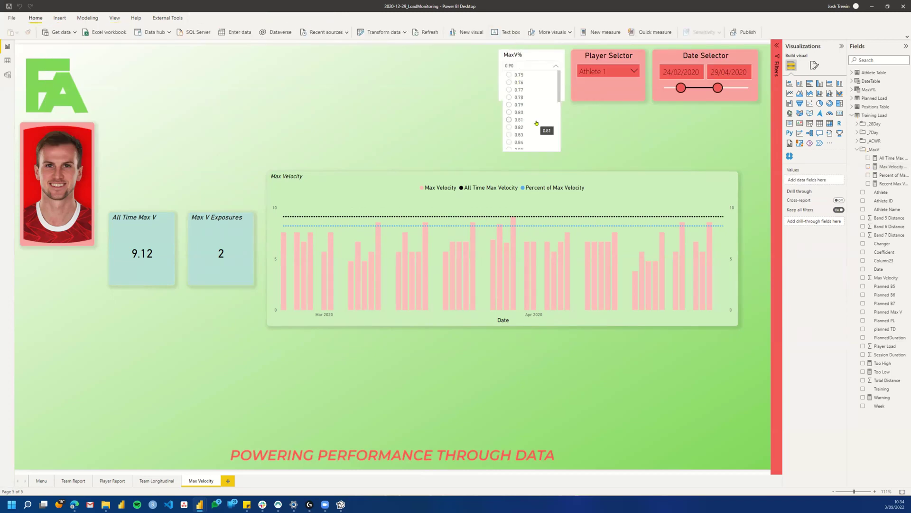
pyautogui.click(521, 112)
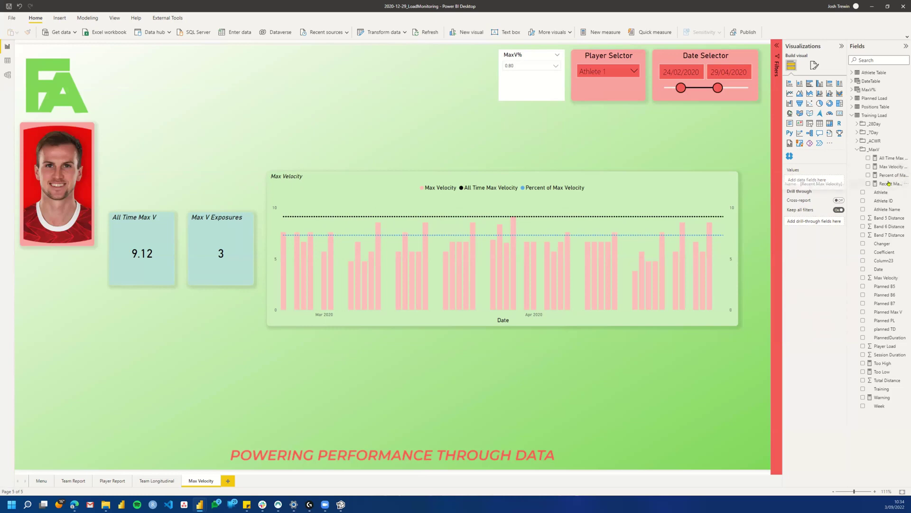
pyautogui.click(883, 175)
pyautogui.click(887, 166)
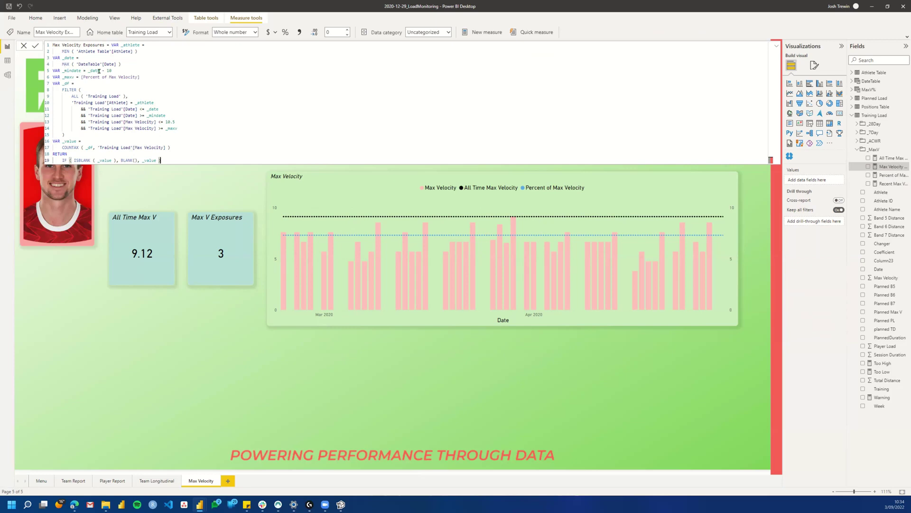
# Step: Test the measure with the lower date condition on line 12 commented out, then restore it
pyautogui.click(81, 115)
pyautogui.write('//')
pyautogui.press('BackSpace')
pyautogui.click(185, 183)
pyautogui.click(86, 117)
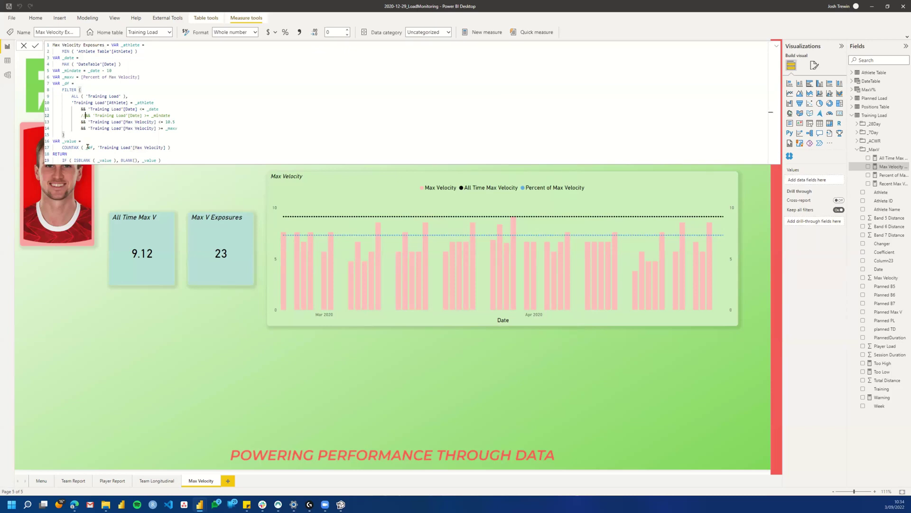
pyautogui.press('BackSpace')
pyautogui.press('BackSpace')
pyautogui.press('Return')
# Step: Lengthen the _mindate window from 10 to 15 days
pyautogui.doubleClick(108, 71)
pyautogui.write('15')
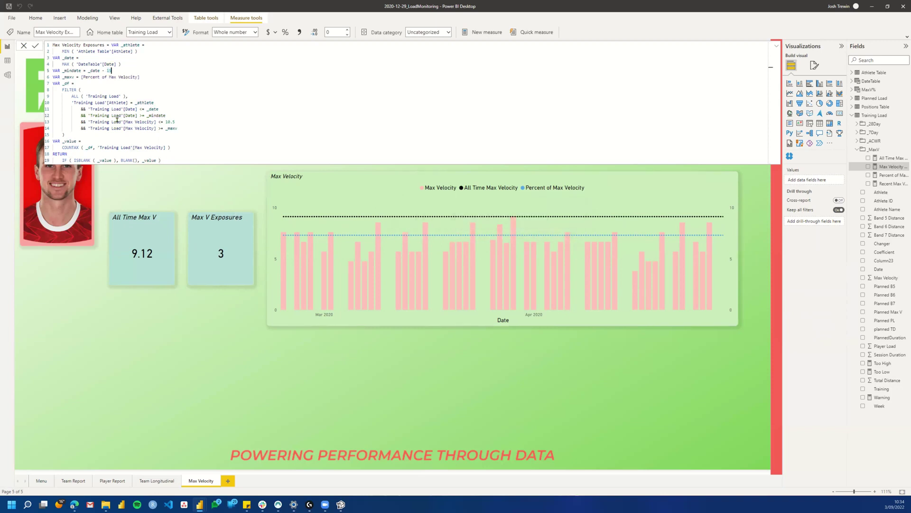
pyautogui.press('Return')
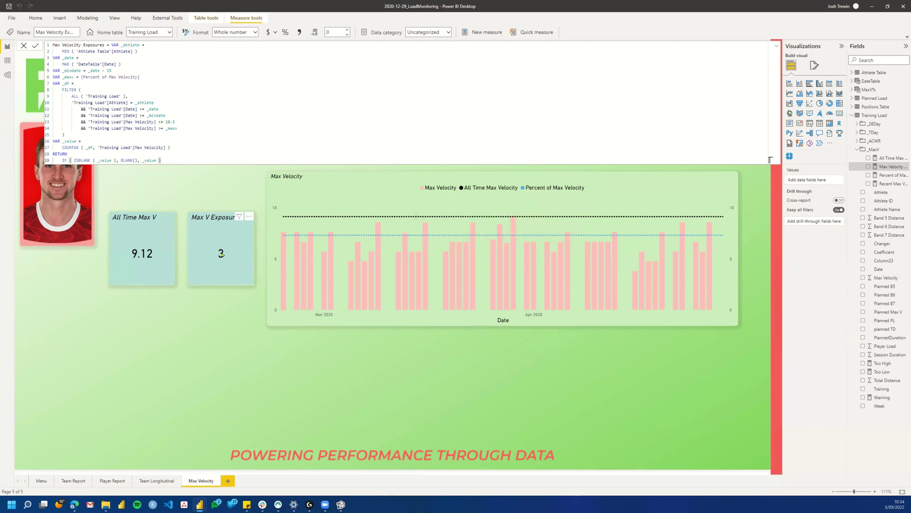
# Step: Comment out '_date - 15' and set _mindate to MIN ( 'DateTable'[Date] ) instead
pyautogui.moveTo(112, 70); pyautogui.dragTo(88, 70)
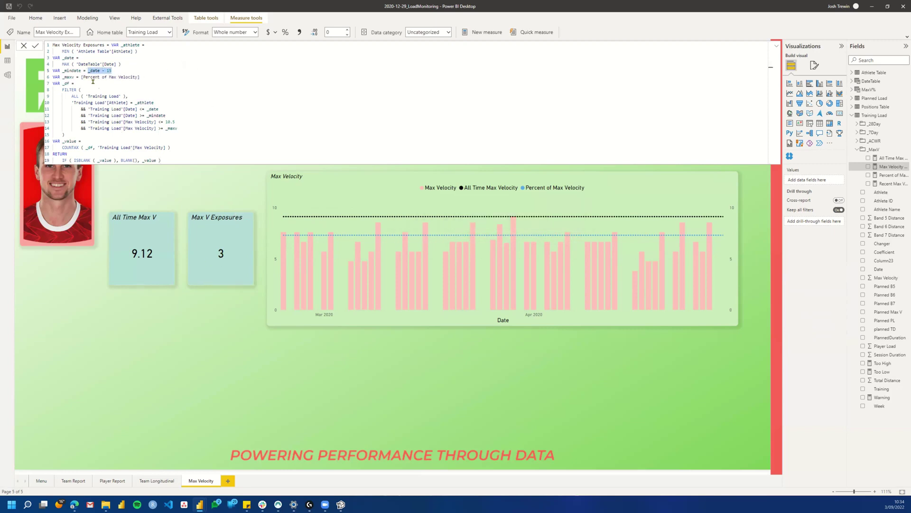
pyautogui.press('Left')
pyautogui.write('//')
pyautogui.press('Left')
pyautogui.press('Left')
pyautogui.write('MIN')
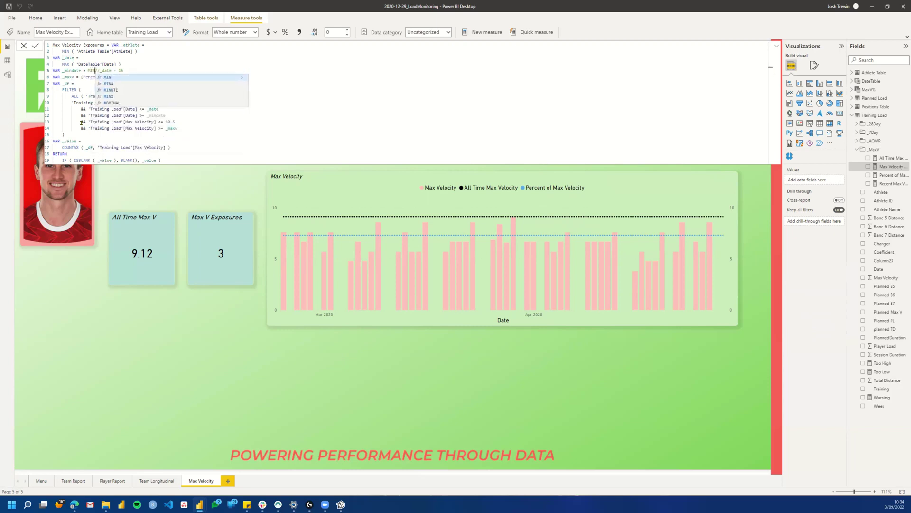
pyautogui.write(" ( 'Date")
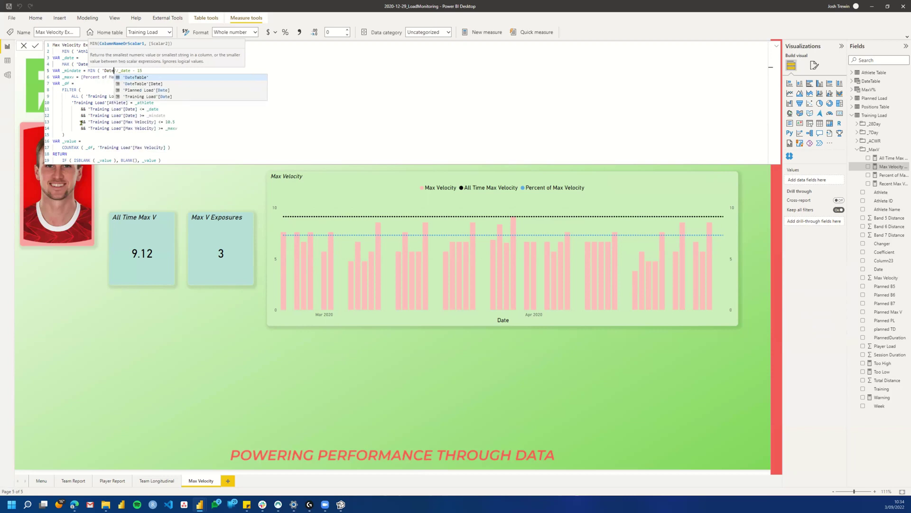
pyautogui.press('Down')
pyautogui.press('Tab')
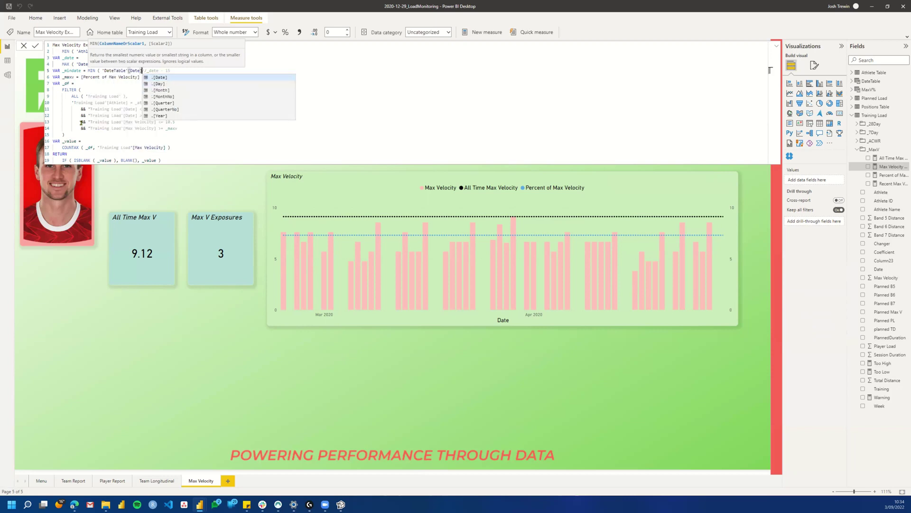
pyautogui.write(')')
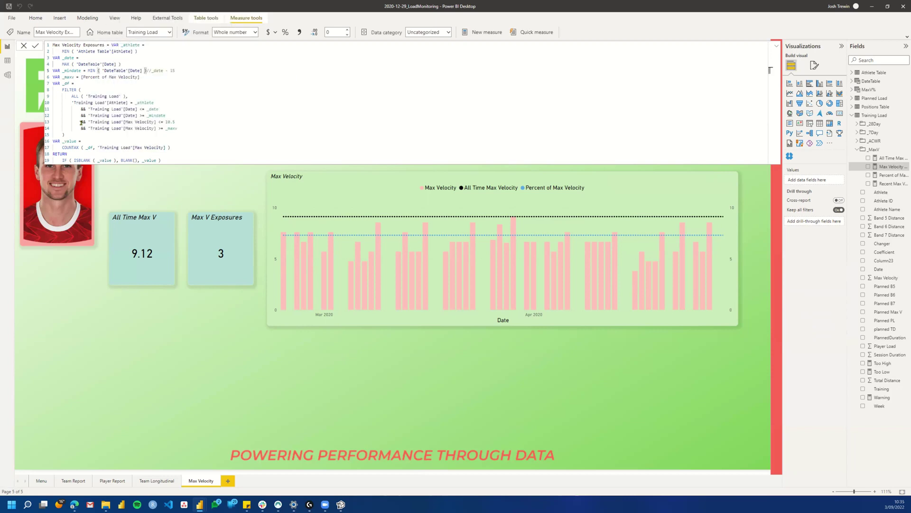
pyautogui.press('Return')
# Step: Pick 0.90 in the MaxV% slicer, then change it to 0.95
pyautogui.click(214, 207)
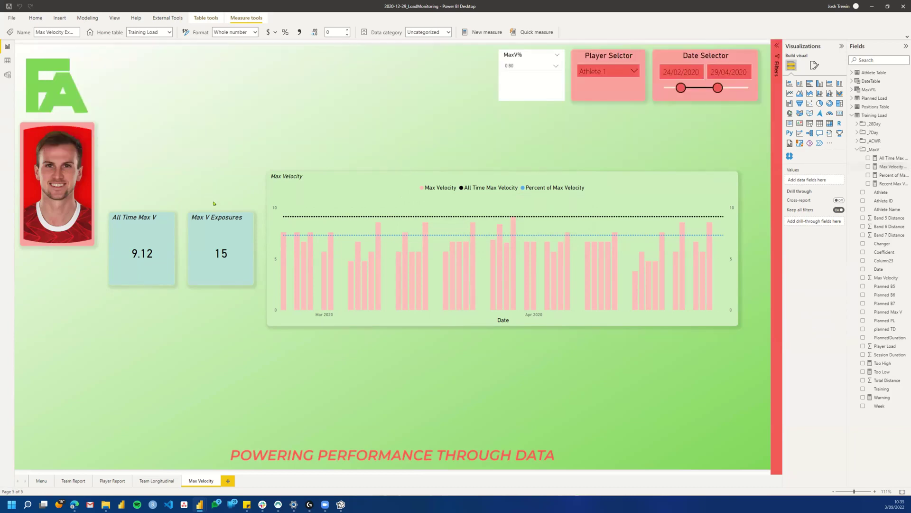
pyautogui.click(555, 66)
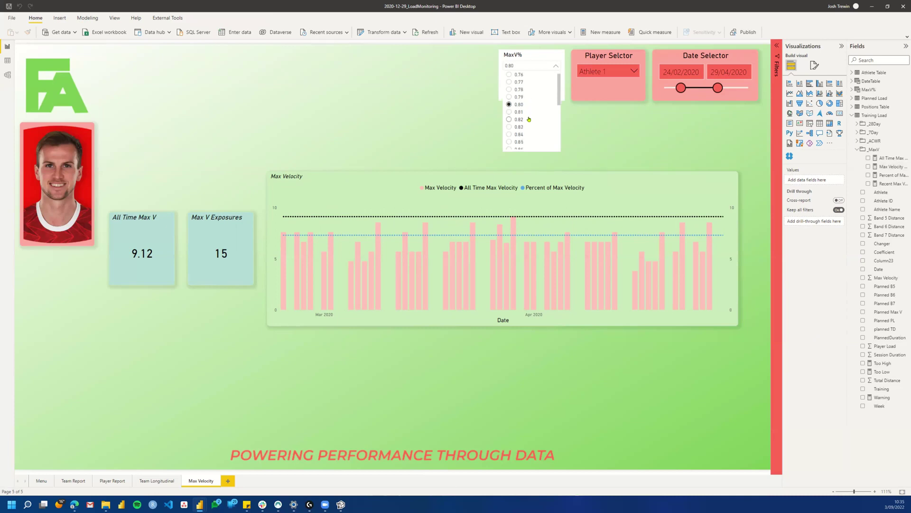
pyautogui.scroll(-1, 521, 144)
pyautogui.click(521, 143)
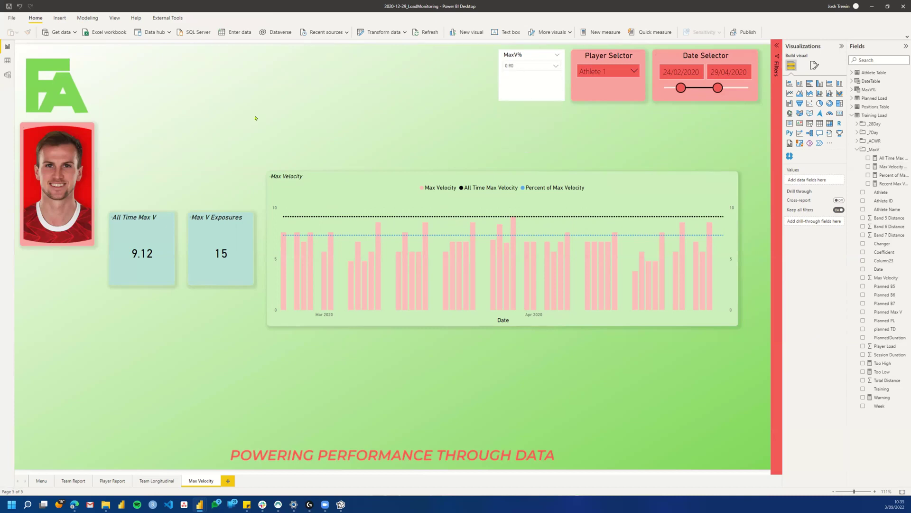
pyautogui.click(520, 67)
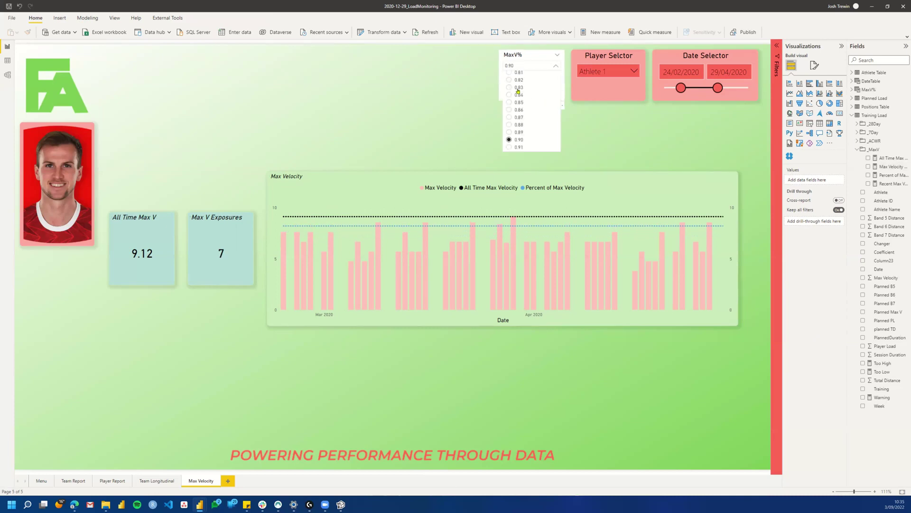
pyautogui.scroll(-2, 522, 135)
pyautogui.click(521, 143)
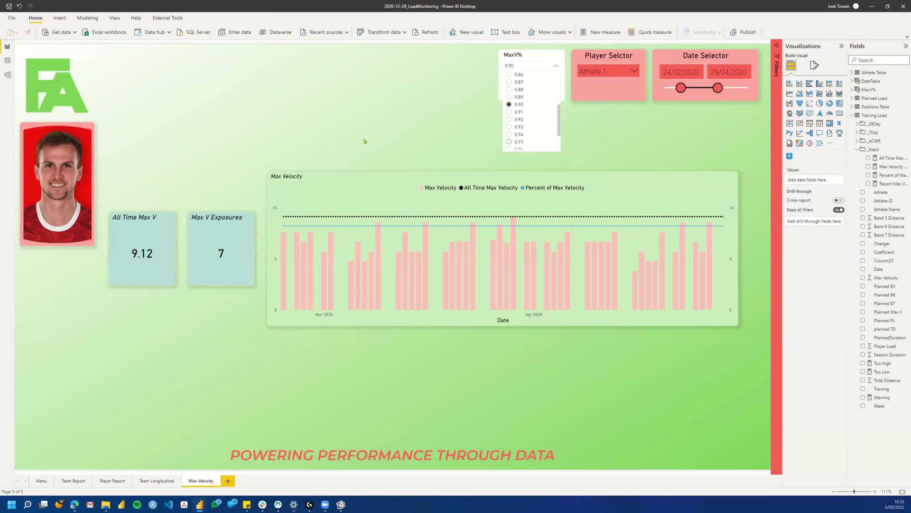